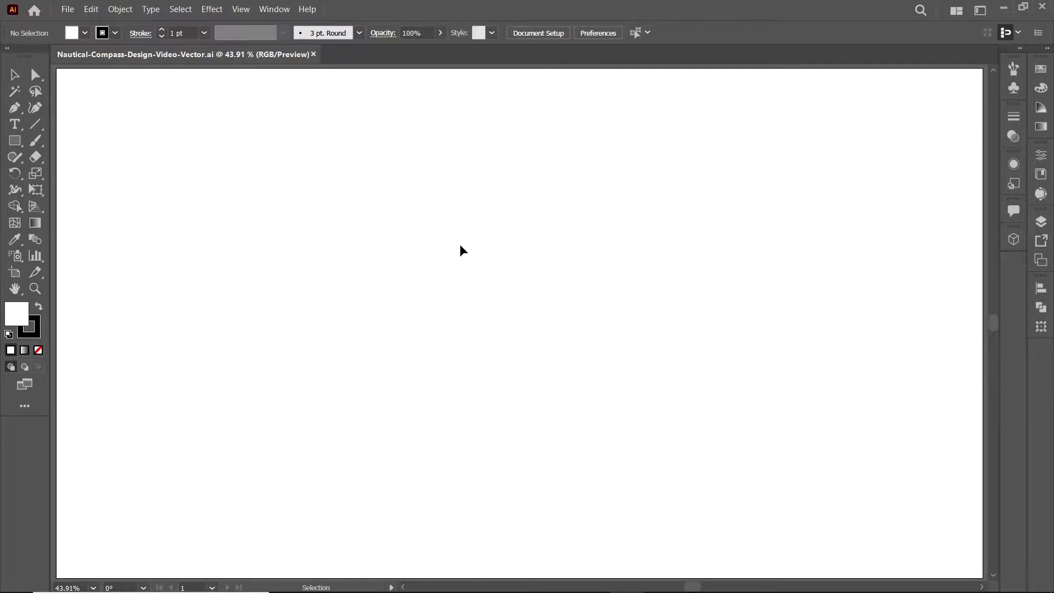
Step: Reveal the hidden shape tools under the Rectangle tool to reach the Ellipse tool
right_click(14, 141)
Step: Create a centred 546×546 px circle with a thick, centre-aligned stroke
click(97, 172)
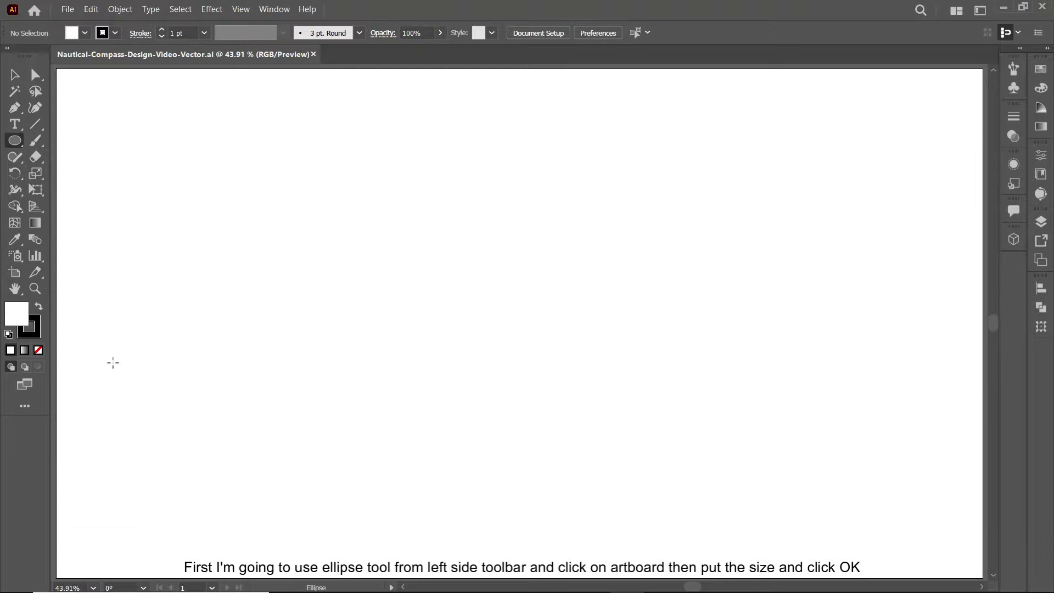
click(514, 322)
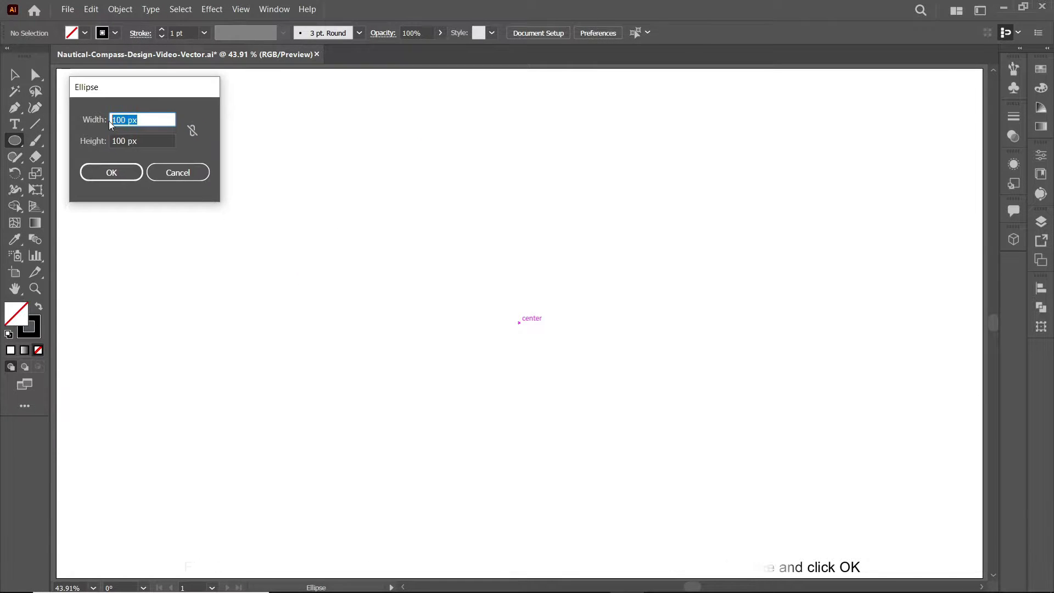
text(546)
click(108, 173)
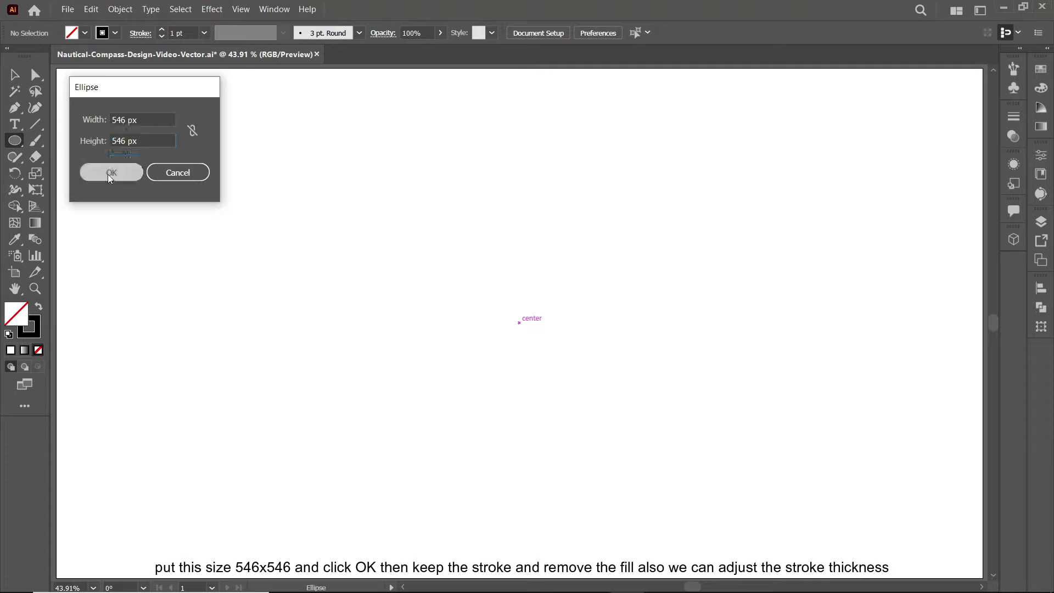
key(v)
click(162, 33)
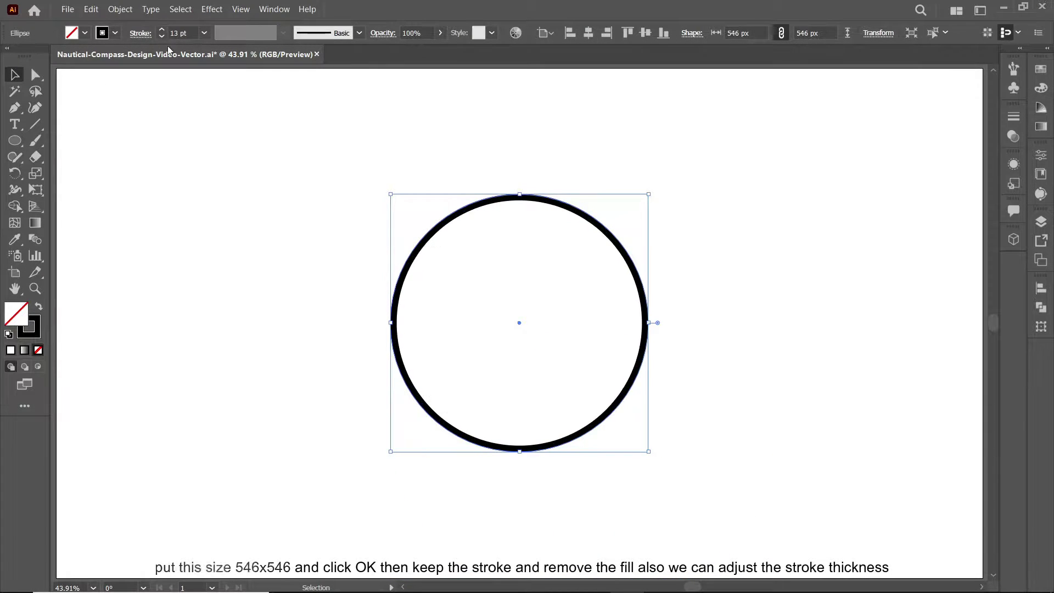
click(614, 391)
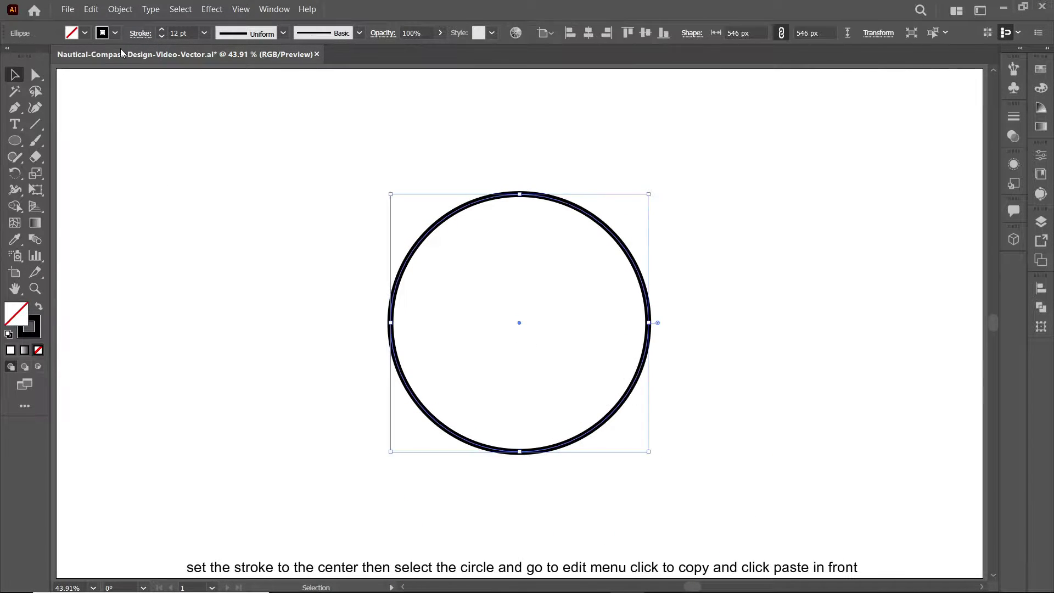
Step: Paste a copy in front, scaled to about 334 px with a thinner stroke
click(91, 9)
click(108, 67)
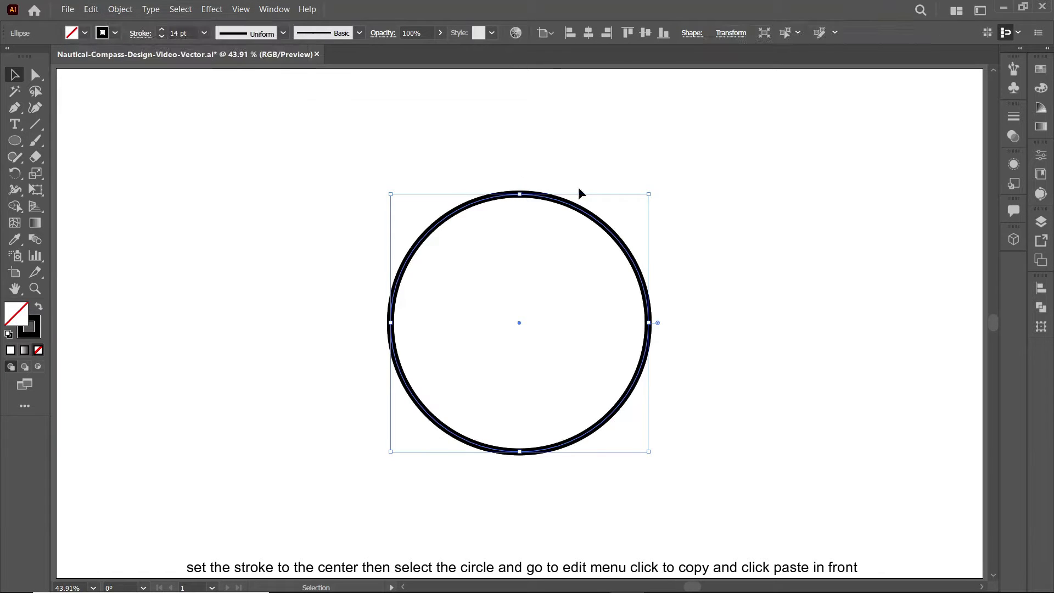
key(ctrl+f)
drag(649, 195, 600, 221)
click(162, 37)
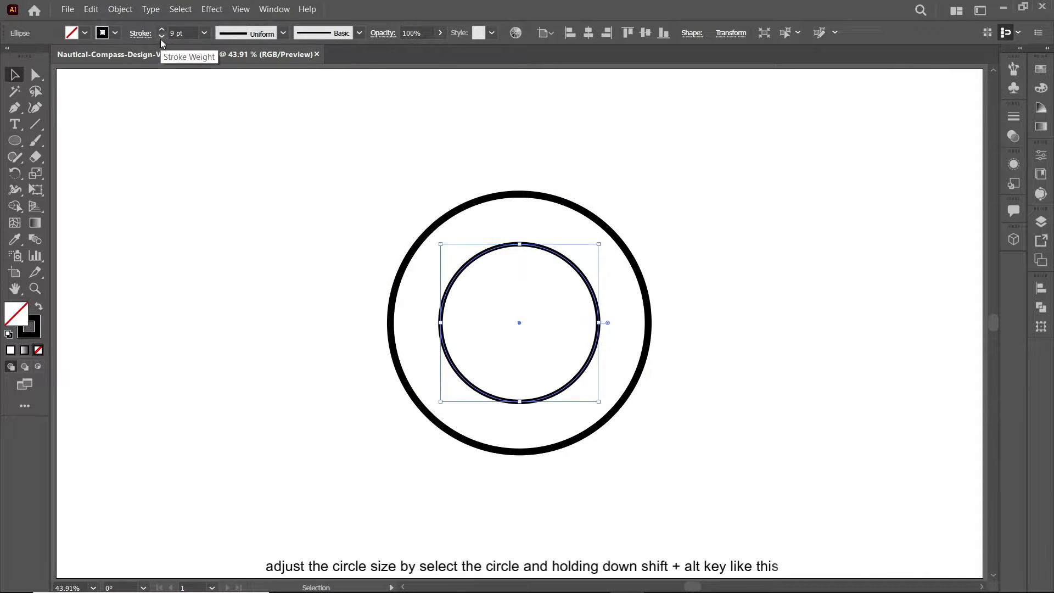
click(252, 273)
click(637, 385)
click(598, 341)
Step: Paste another copy in front, about 234 px, with a 6 pt stroke
click(91, 9)
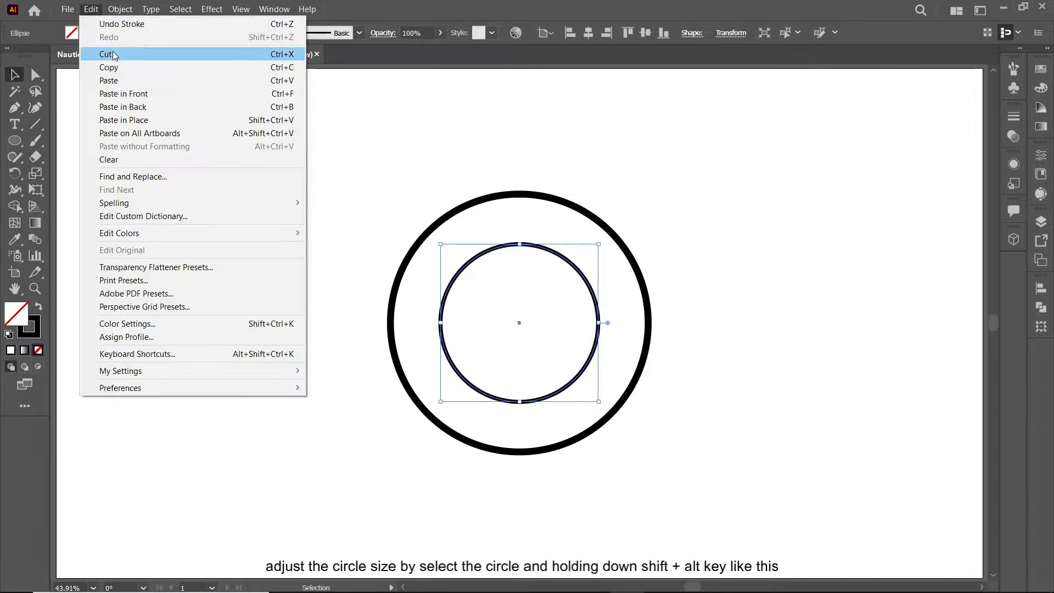
click(132, 92)
drag(598, 244, 573, 258)
click(162, 36)
click(162, 36)
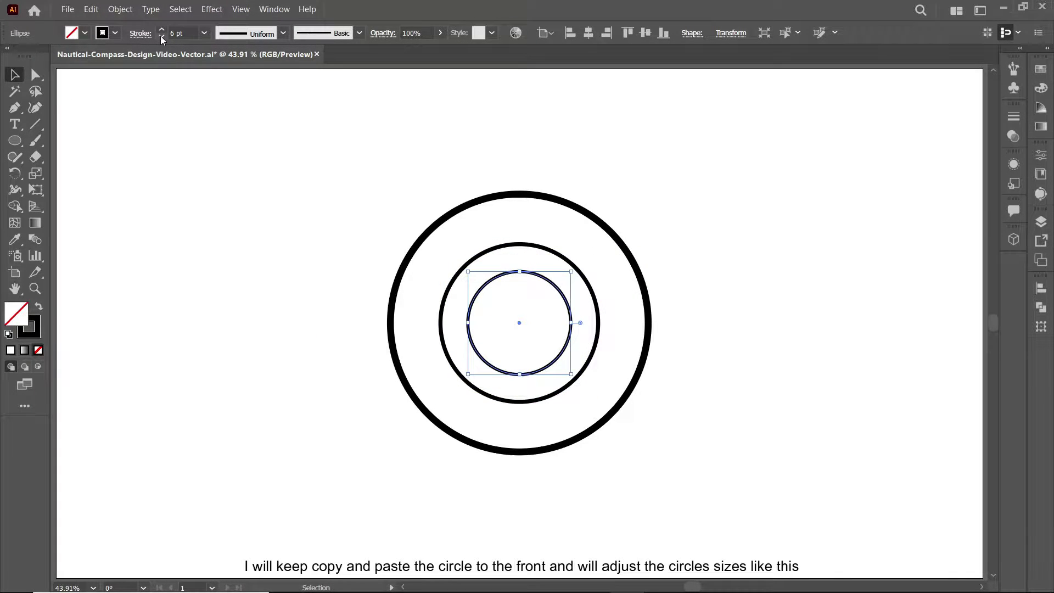
Step: Add a fourth concentric copy in front, scaled to about 189 px
click(119, 10)
key(ctrl+c)
key(ctrl+f)
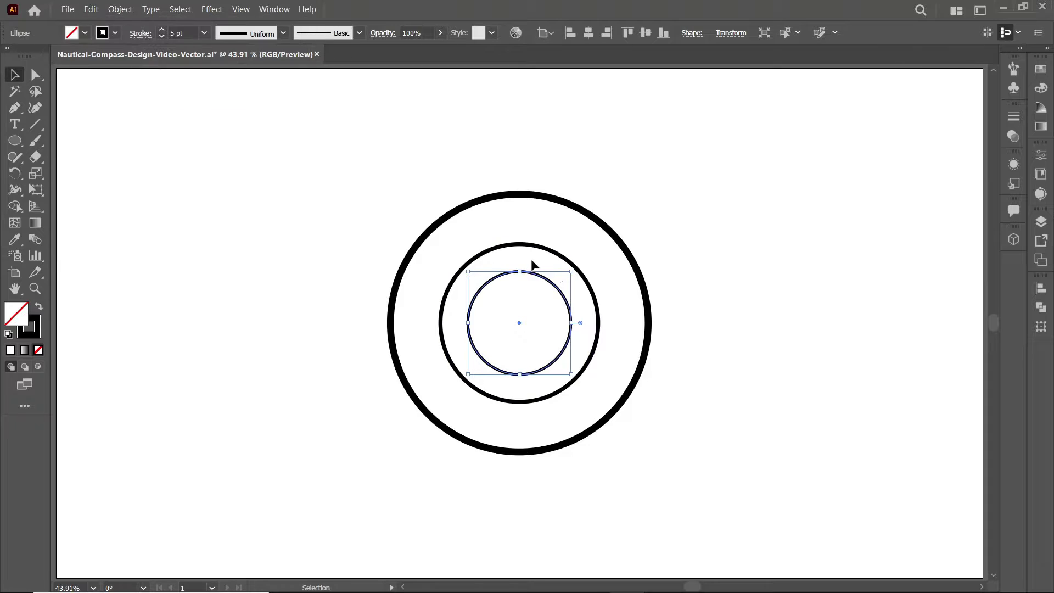
drag(571, 271, 565, 272)
click(235, 256)
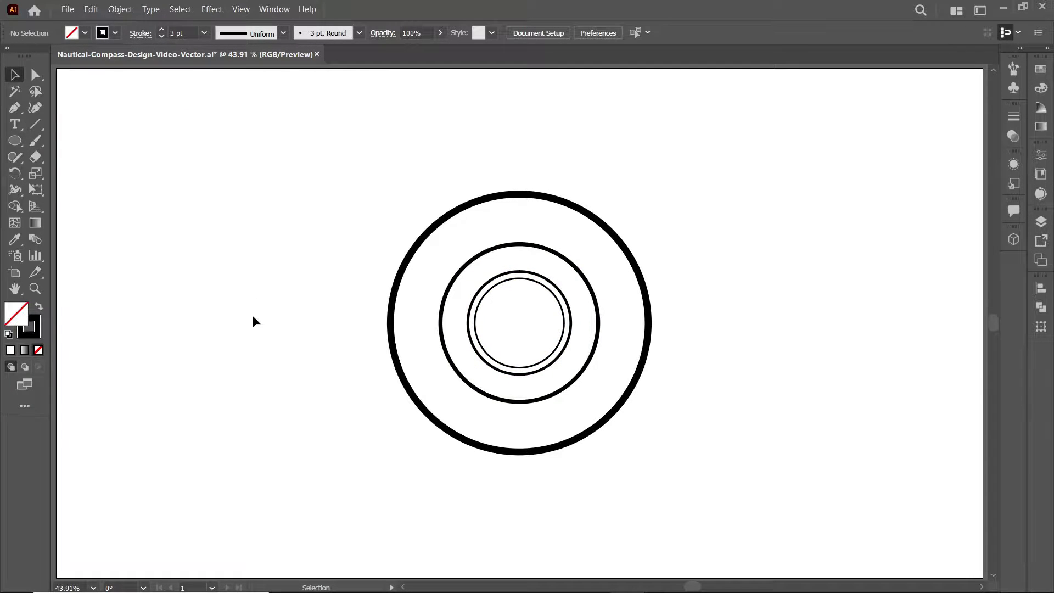
Step: Paste a copy behind the middle circle, enlarged between the middle and outer rings, with a 3 pt stroke
click(441, 323)
click(91, 9)
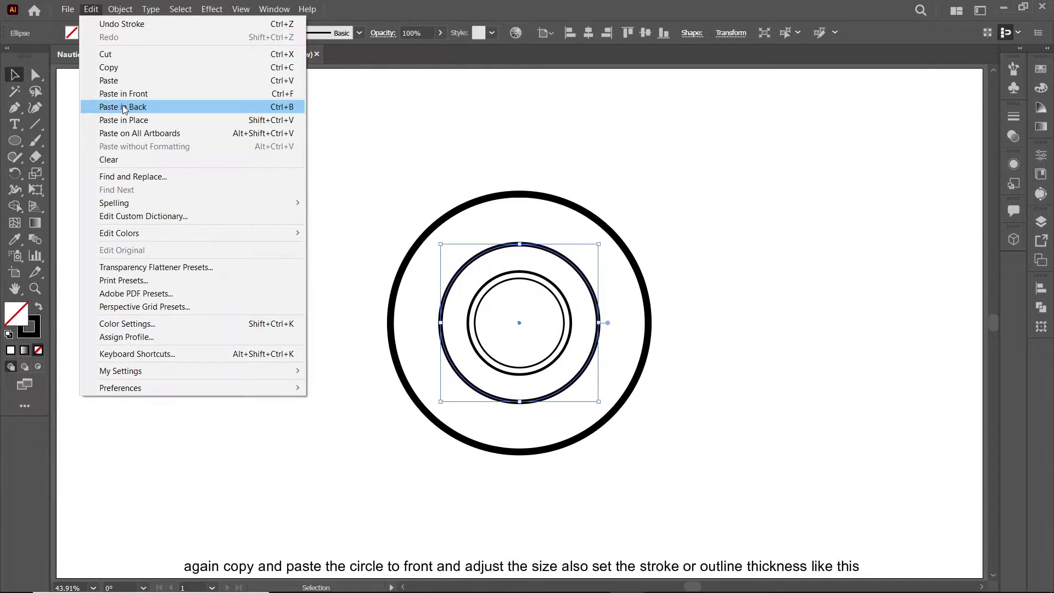
click(124, 107)
drag(599, 244, 638, 221)
click(163, 35)
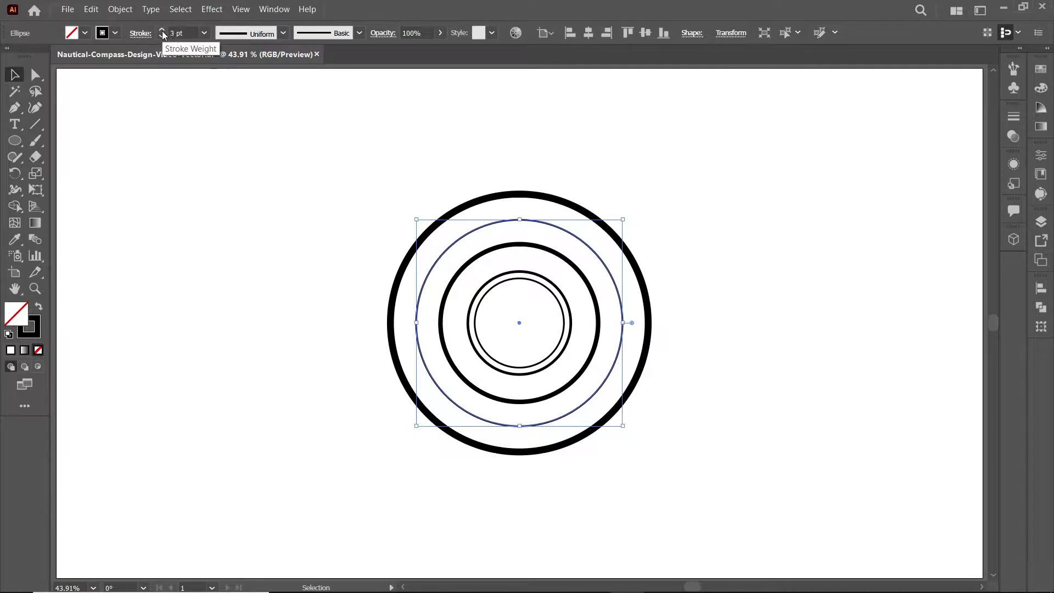
click(489, 348)
click(14, 108)
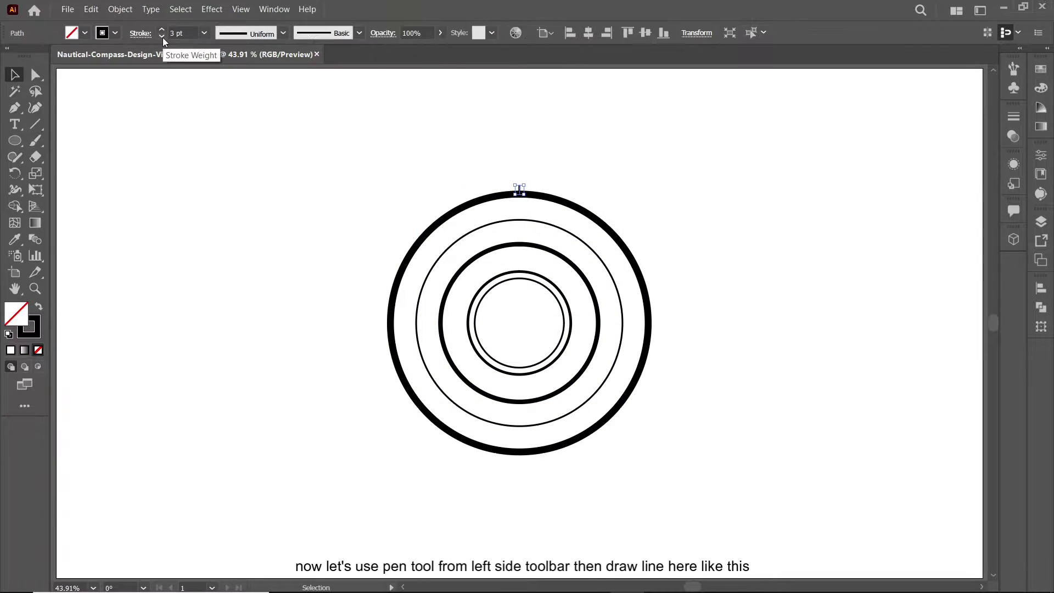
Step: Rotate-copy the short top line around the compass centre into a full ring of fine ticks
click(521, 191)
click(15, 174)
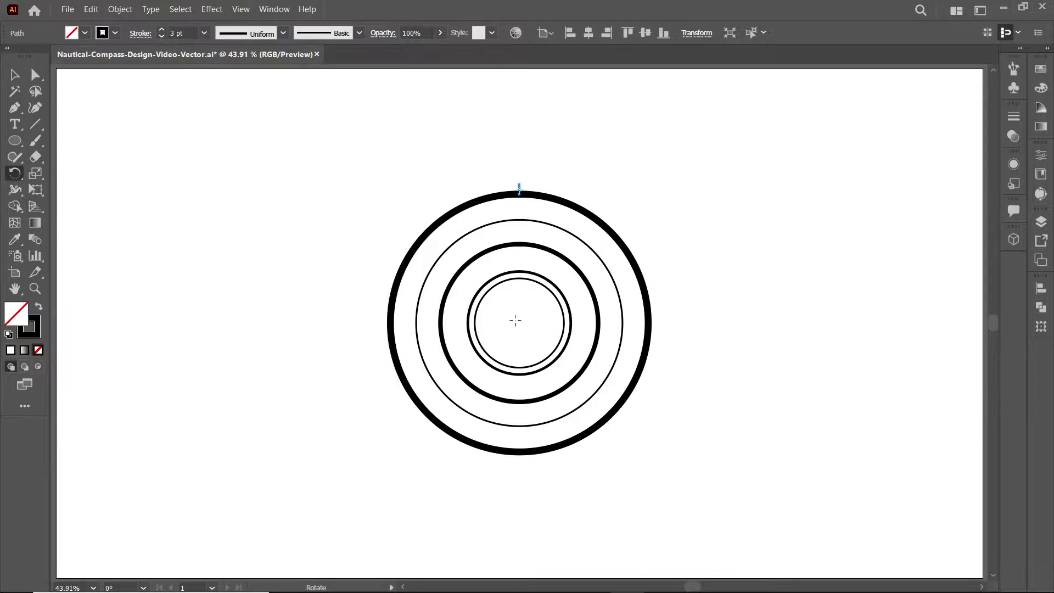
alt+click(519, 323)
click(115, 229)
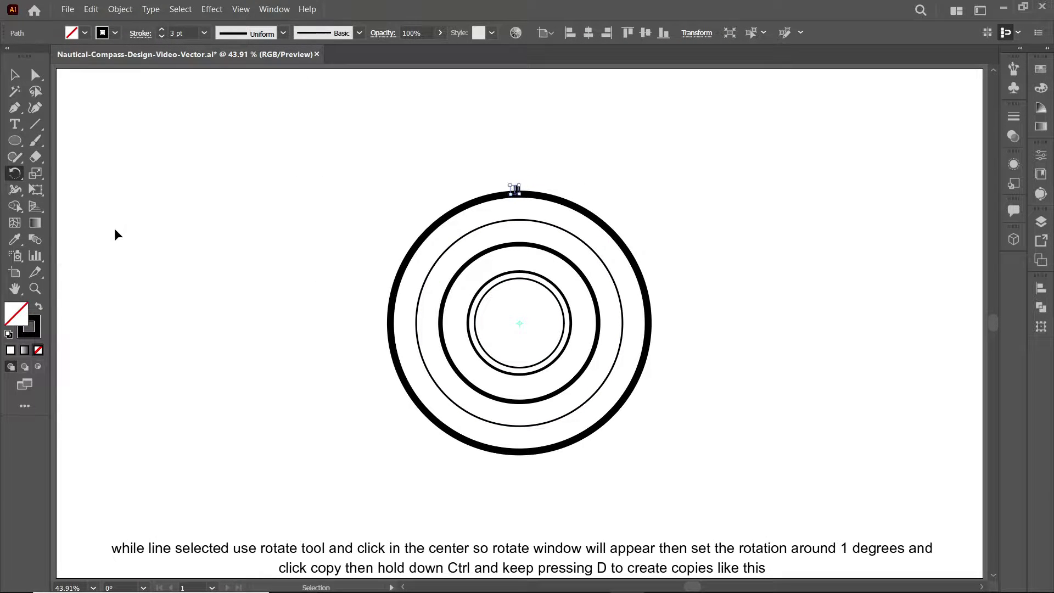
key(ctrl+d)
key(ctrl+d)
key(ctrl+d)
key(ctrl+d)
key(ctrl+d)
key(ctrl+d)
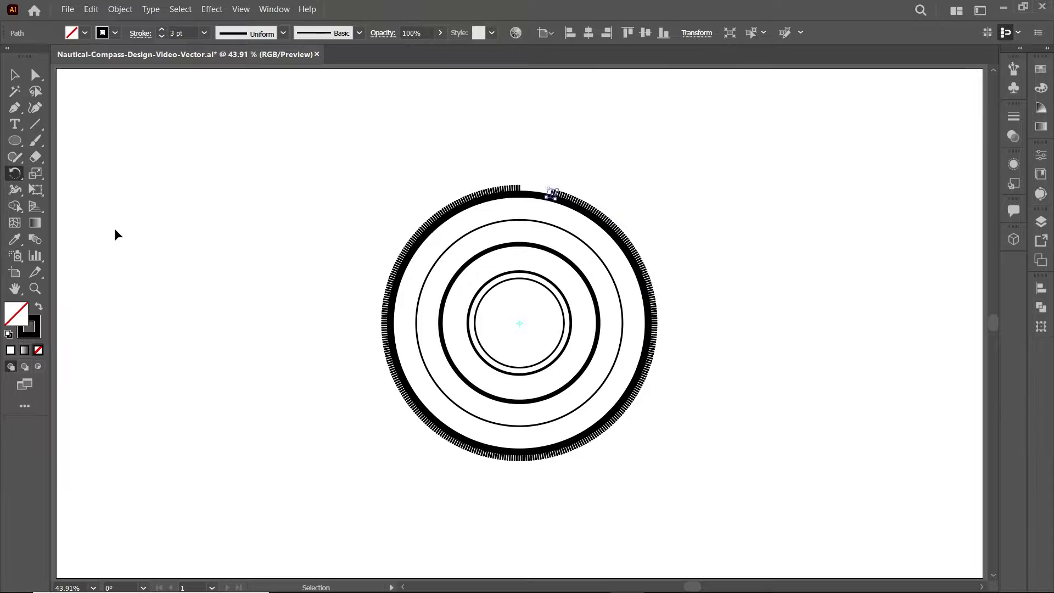
key(ctrl+d)
key(ctrl+d)
key(ctrl+d)
key(v)
click(757, 334)
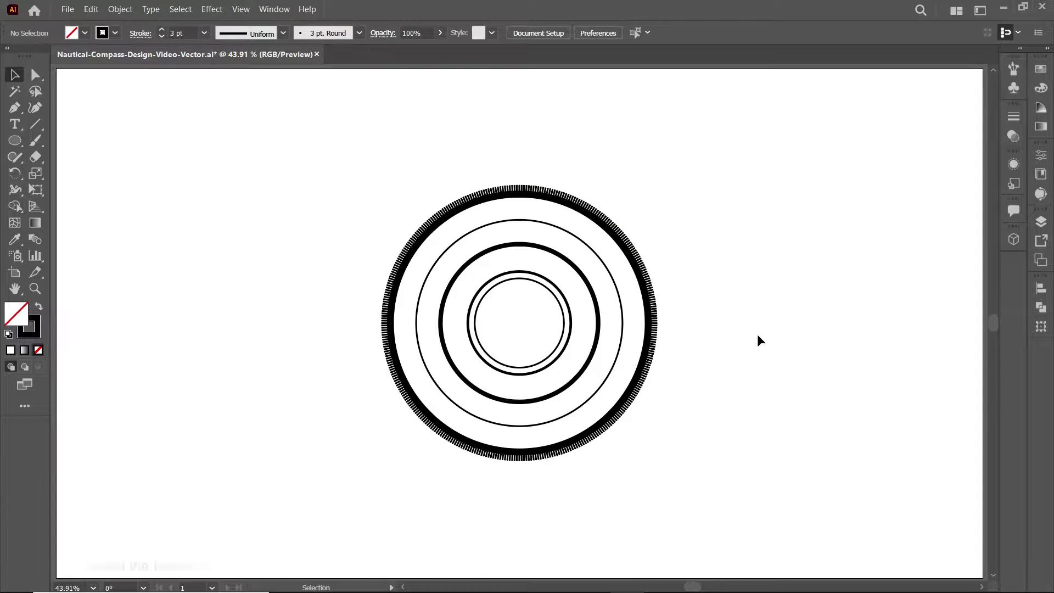
Step: Copy and lengthen the top tick, then rotate-copy it about 5° steps all round the circle
click(520, 190)
click(91, 10)
click(106, 66)
mouse_move(521, 186)
mouse_down()
mouse_move(522, 177)
mouse_move(527, 184)
mouse_up()
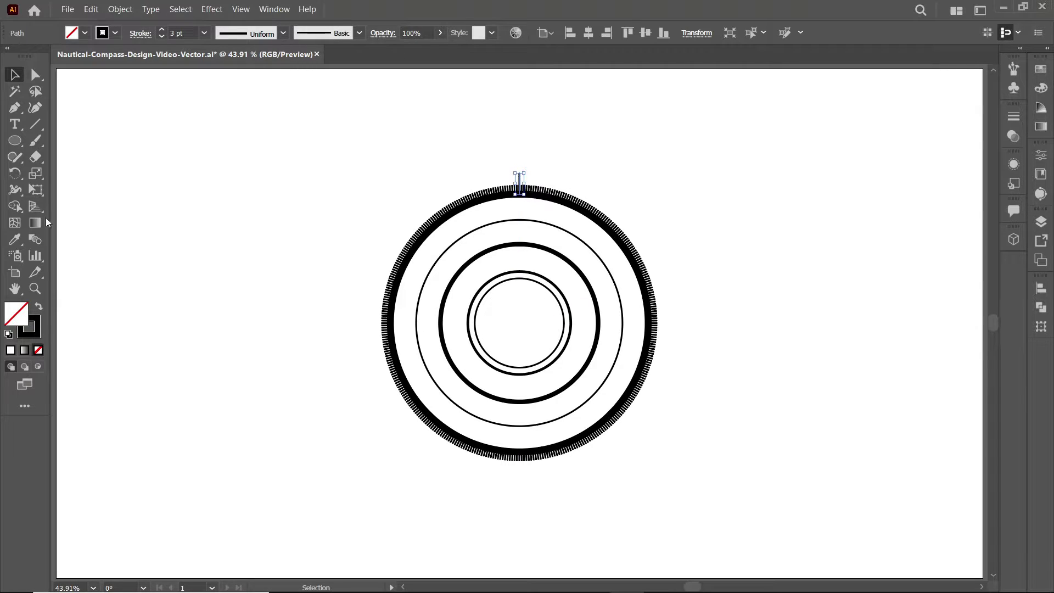
click(15, 173)
alt+click(517, 324)
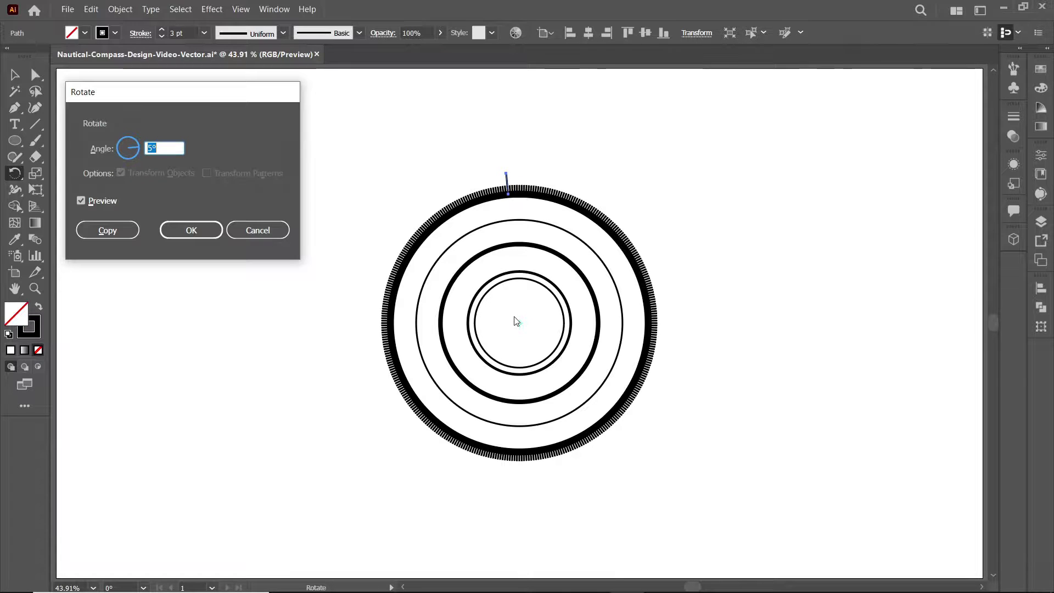
click(110, 230)
key(ctrl+d)
key(ctrl+d)
key(ctrl+d)
key(ctrl+d)
key(ctrl+d)
key(ctrl+d)
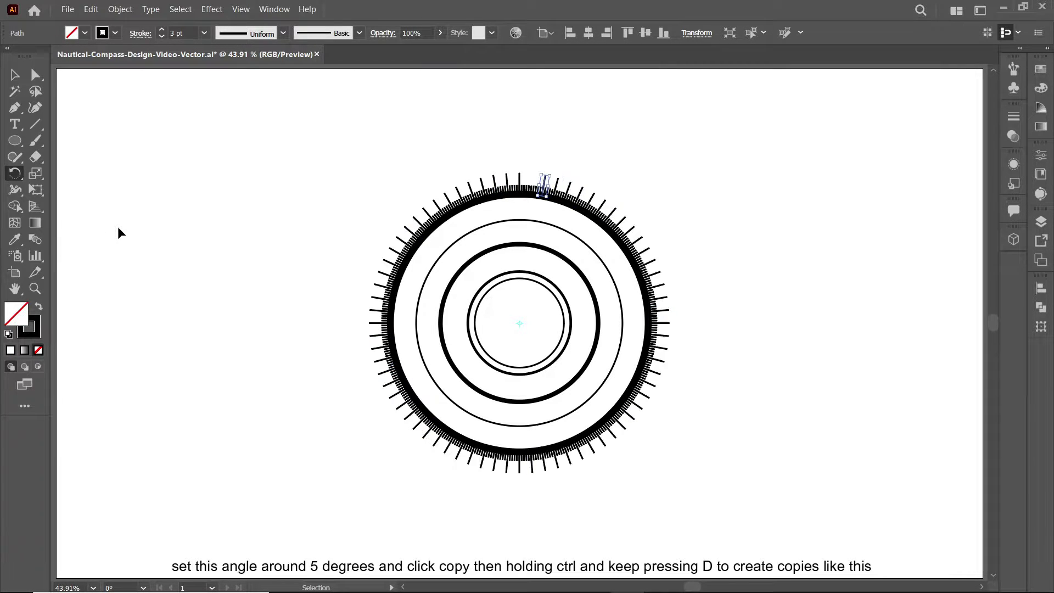
key(v)
click(324, 152)
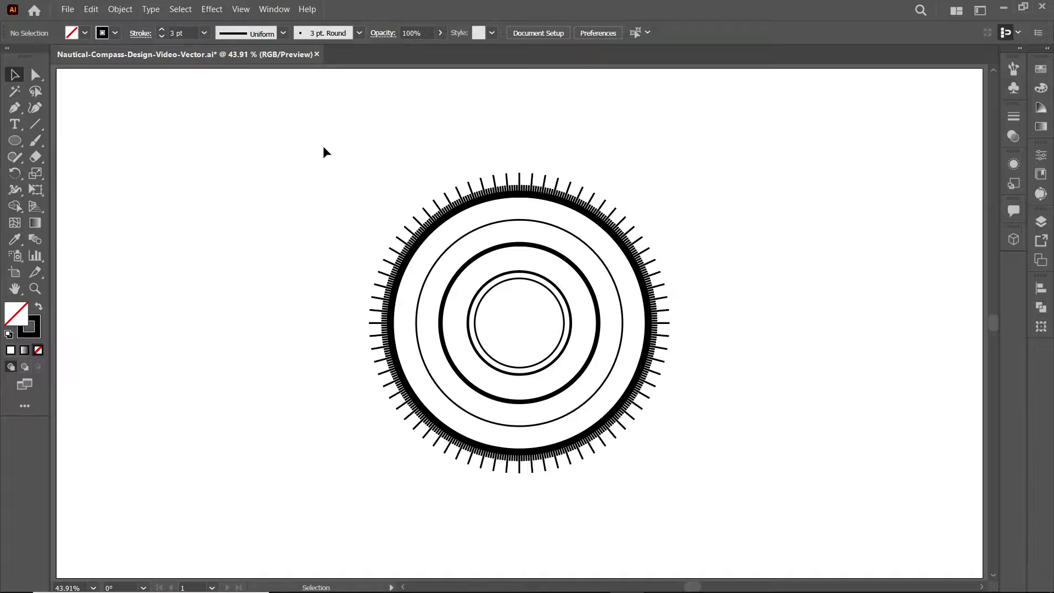
Step: Slightly enlarge the innermost circle and draw a short tick at the middle ring's top
click(570, 323)
drag(573, 323, 579, 324)
click(459, 286)
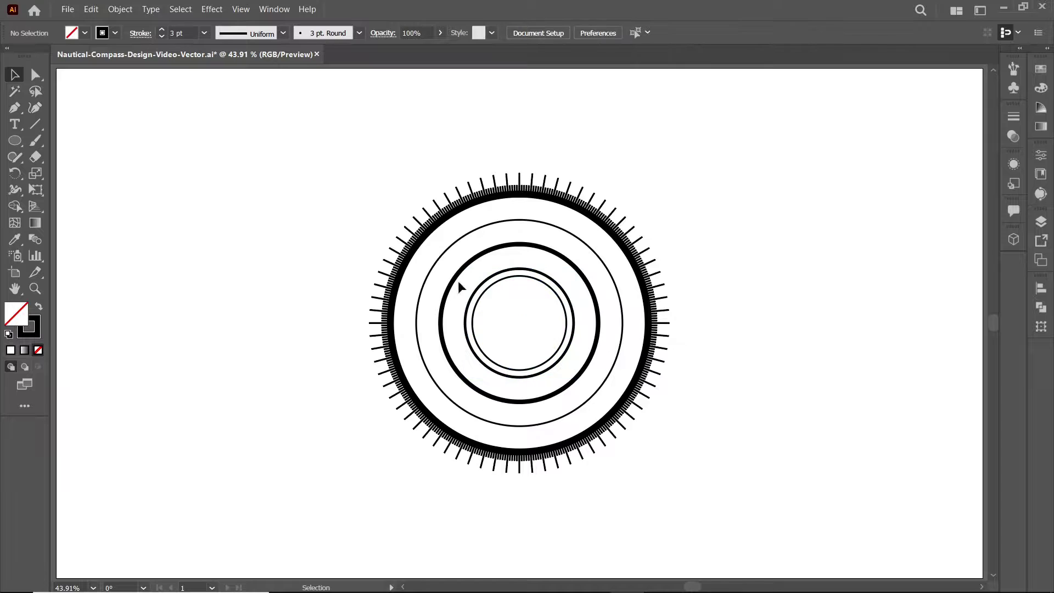
click(519, 248)
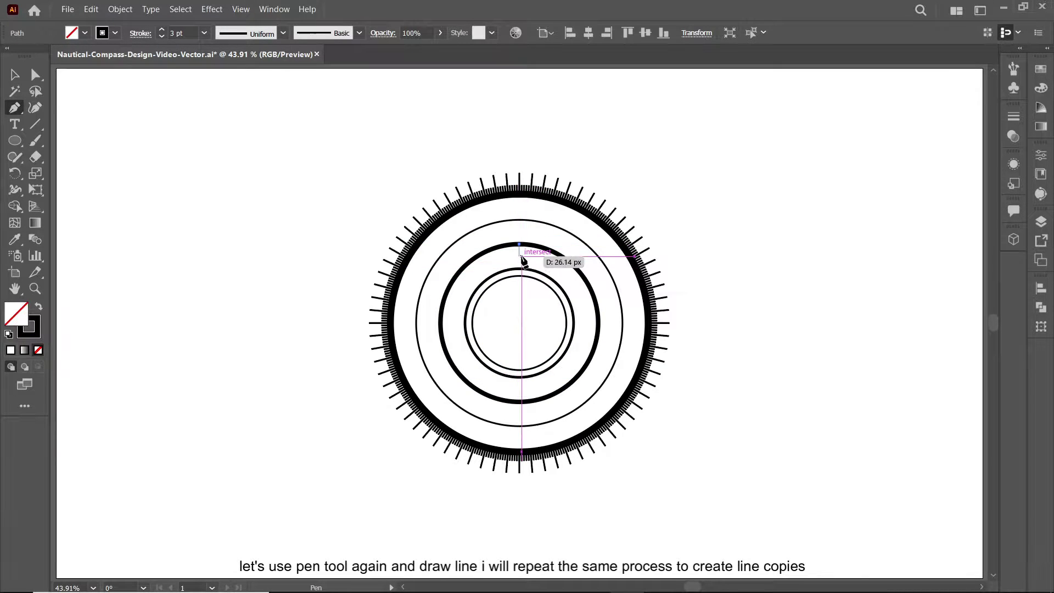
click(519, 256)
key(v)
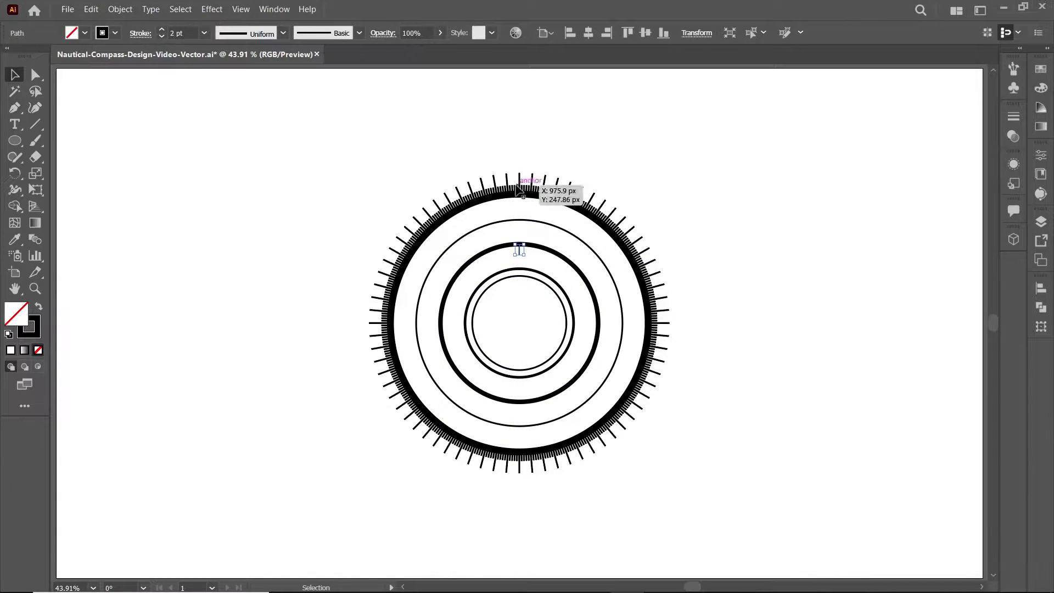
click(388, 158)
Step: Select the outer tick marks, excluding the circles, then pick the small inner tick
click(519, 256)
drag(736, 506, 266, 144)
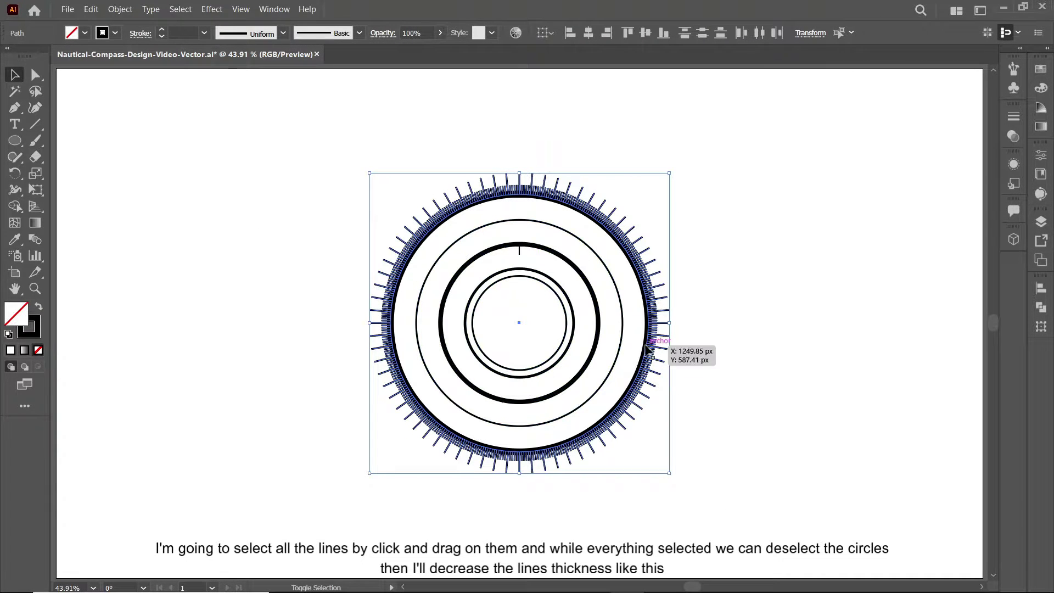
shift+drag(495, 359, 667, 351)
click(235, 199)
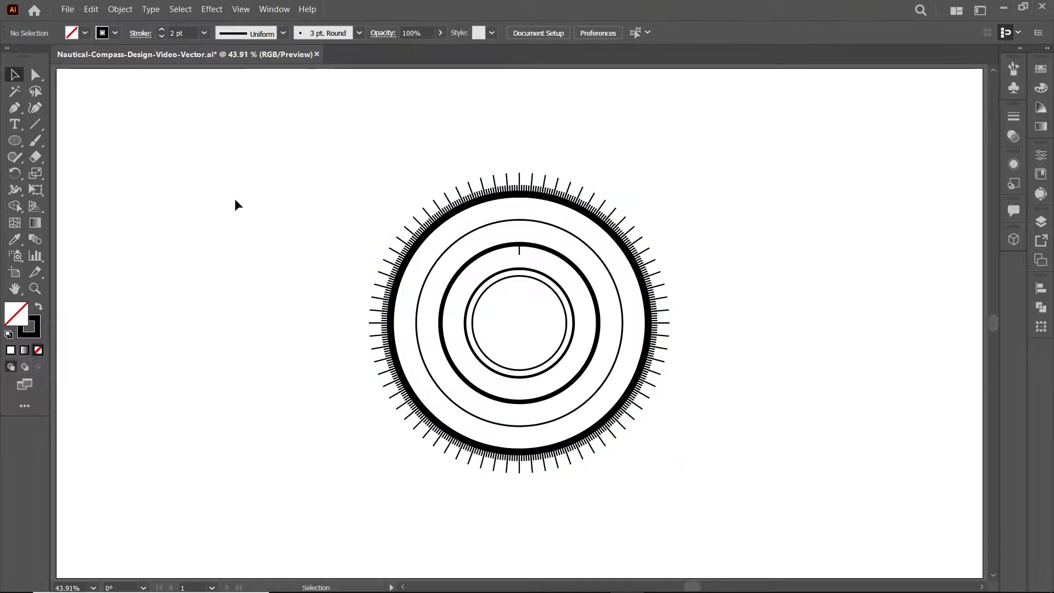
Step: Rotate-copy the inner tick every 2° around the compass centre to ring the middle circle
click(519, 250)
key(r)
alt+click(519, 323)
text(2)
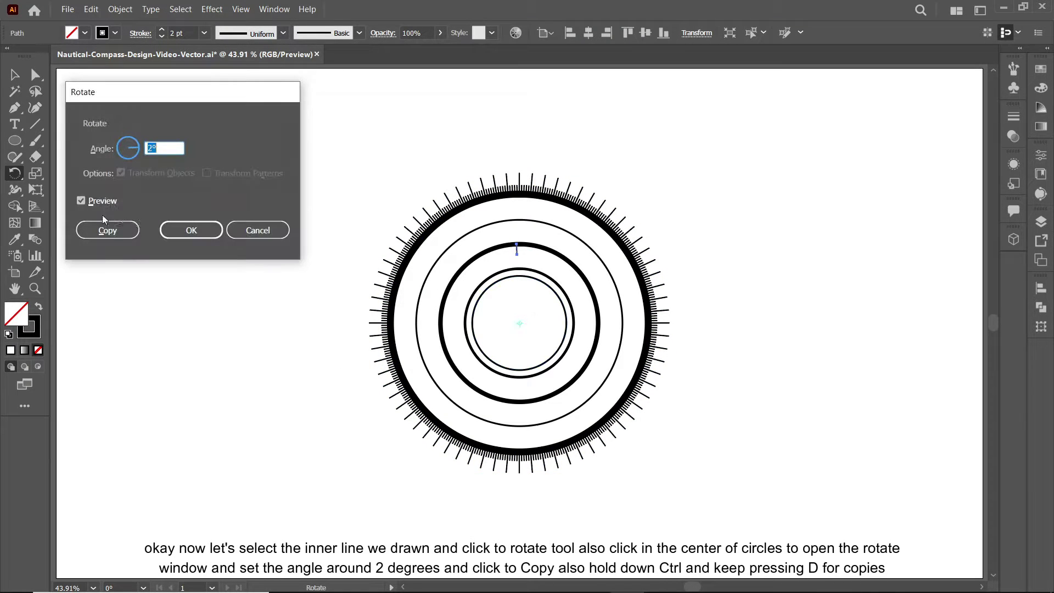
click(112, 229)
key(ctrl+d)
key(ctrl+d)
key(ctrl+d)
key(ctrl+d)
key(ctrl+d)
key(ctrl+d)
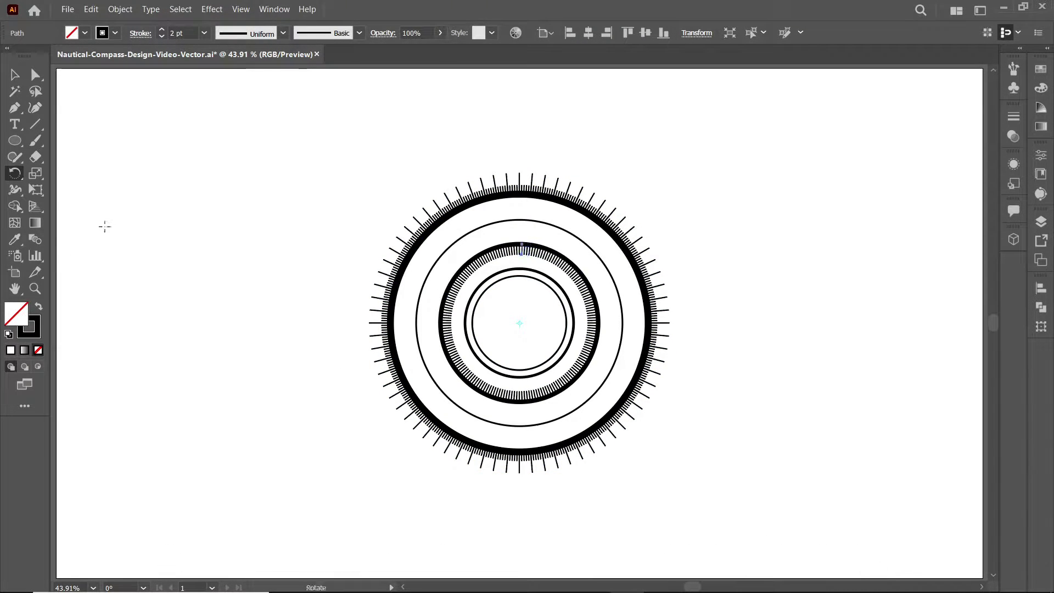
key(v)
key(ctrl+shift+a)
drag(522, 256, 531, 269)
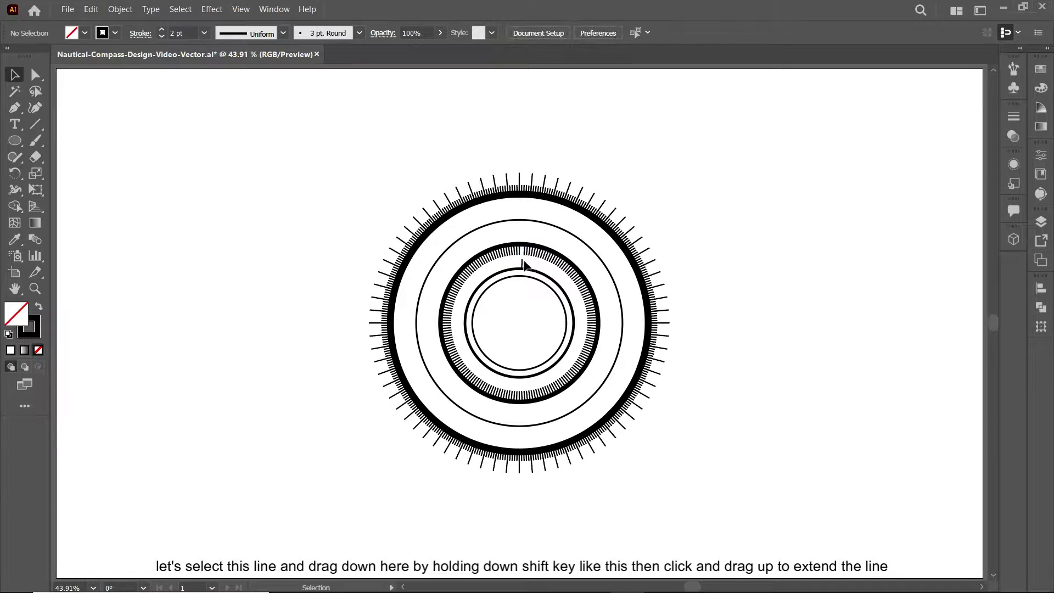
Step: Lengthen a tick and rotate-copy it at regular intervals around the inner ring
drag(522, 268, 522, 249)
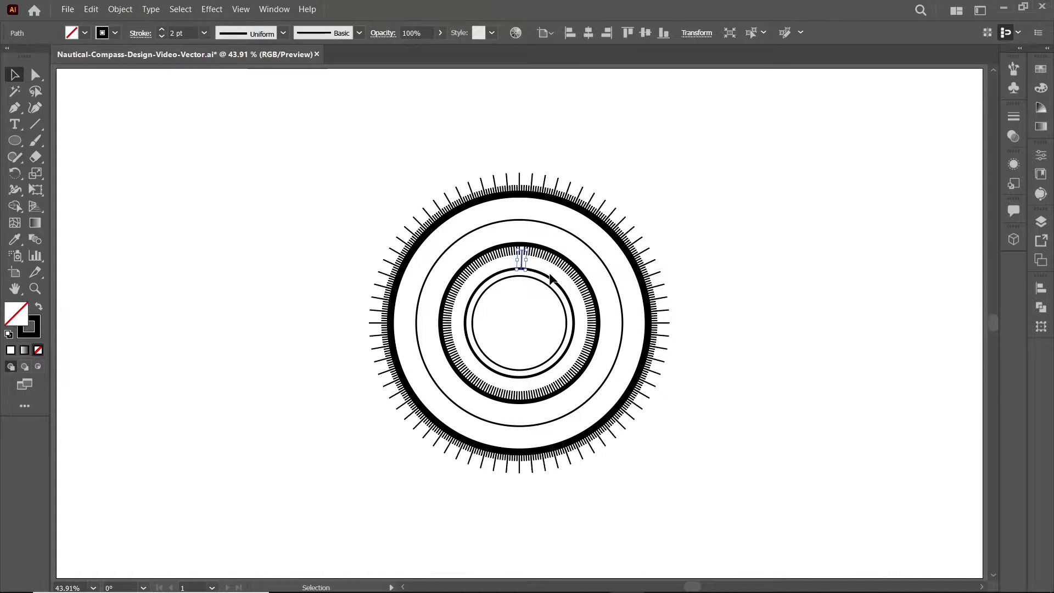
alt+click(522, 322)
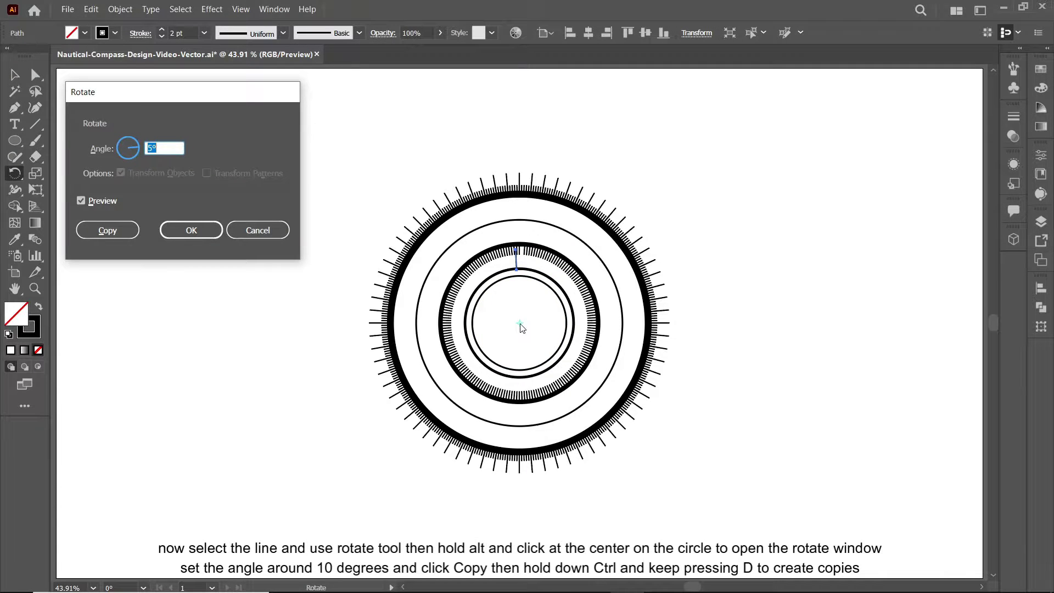
click(113, 231)
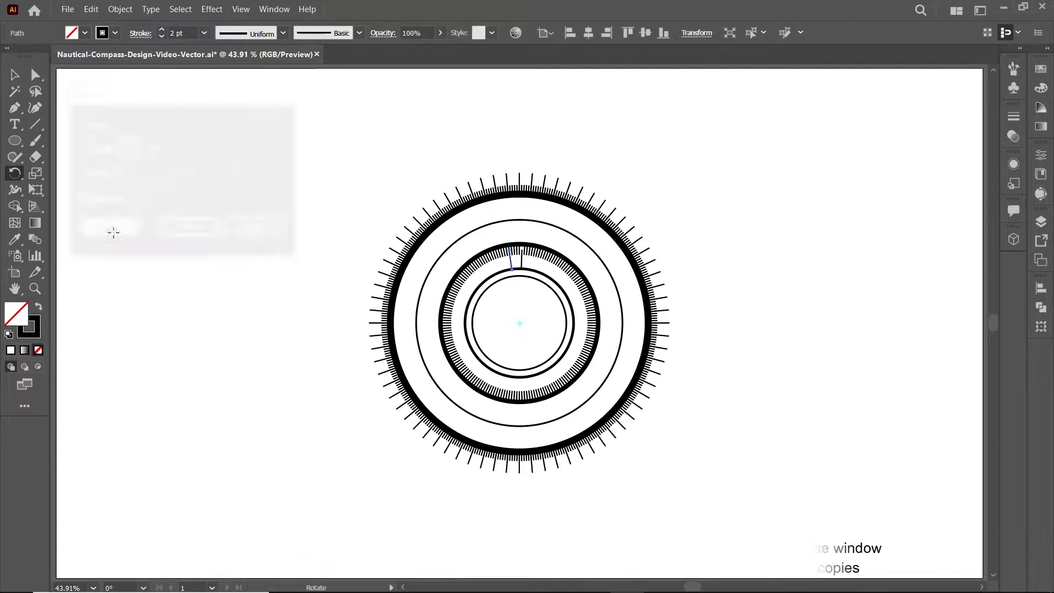
key(ctrl+d)
key(ctrl+d)
key(ctrl+d)
key(v)
Step: Zoom in and select several tick marks on the inner ring
key(ctrl+plus)
key(ctrl+plus)
key(ctrl+plus)
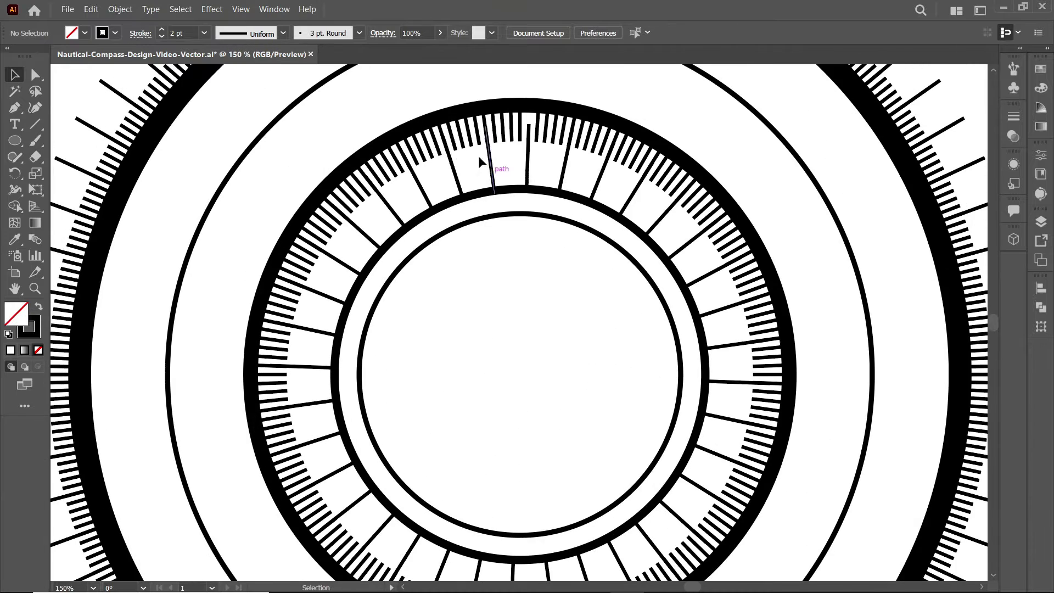
mouse_move(488, 107)
mouse_down()
mouse_move(328, 207)
mouse_move(343, 411)
mouse_move(347, 390)
mouse_up()
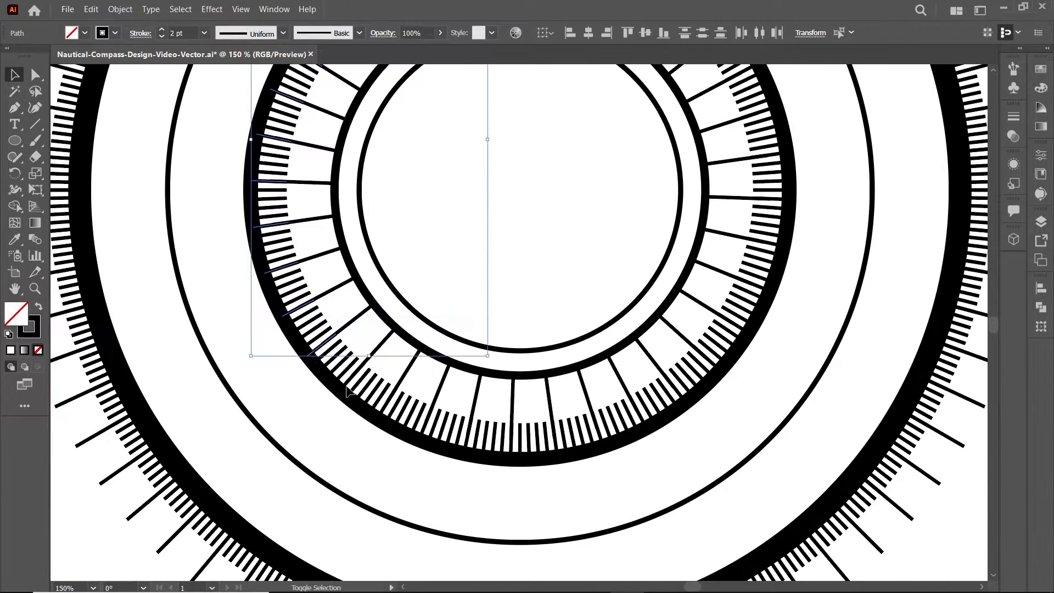
shift+click(465, 436)
shift+click(512, 420)
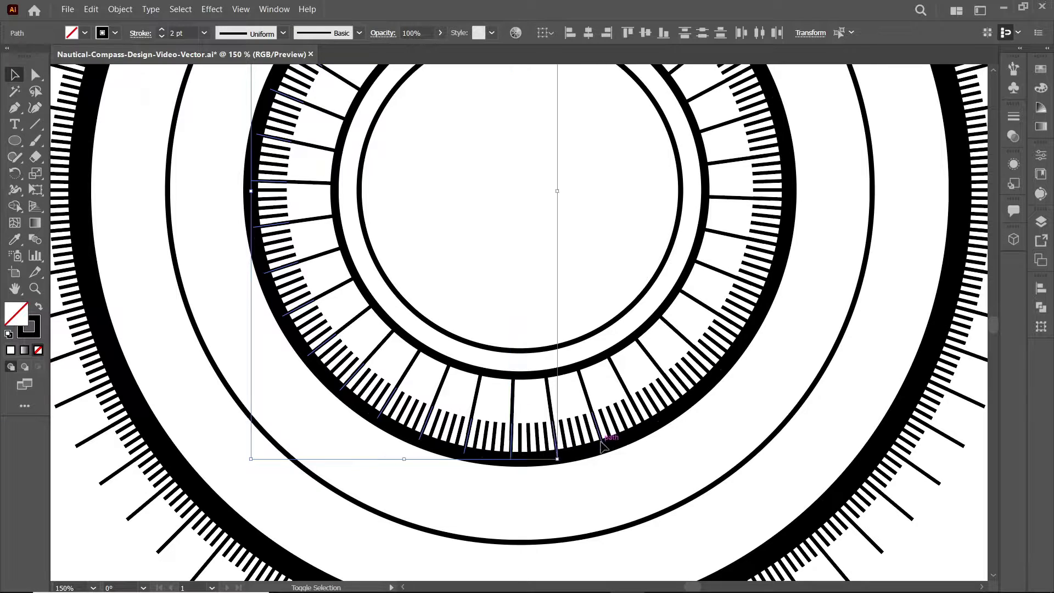
scroll(782, 201, up, 3)
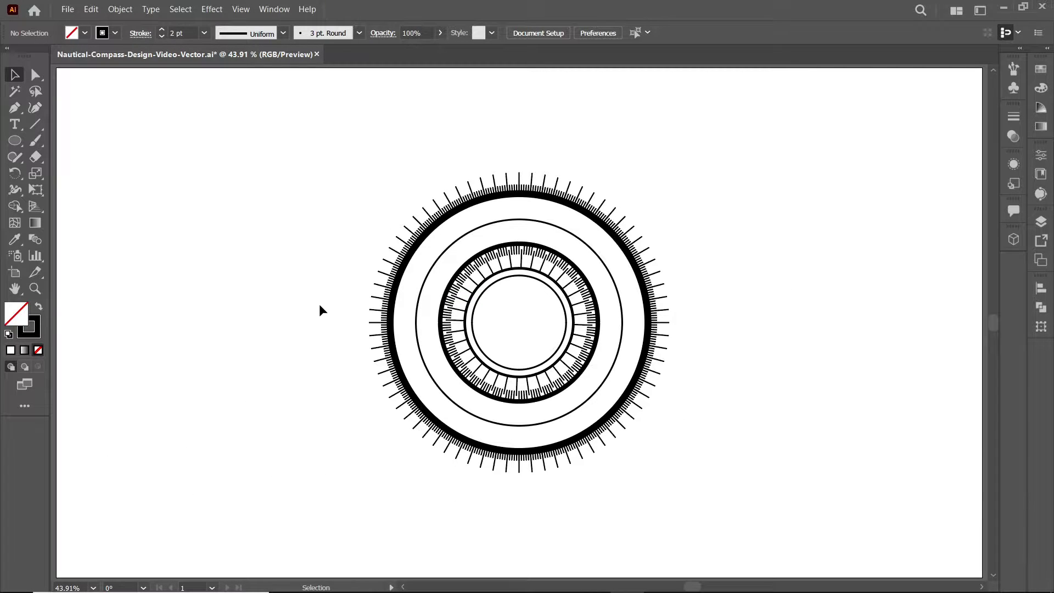
Step: Make a three-point star triangle, place it atop the compass and fill it black
click(14, 140)
click(59, 205)
click(244, 243)
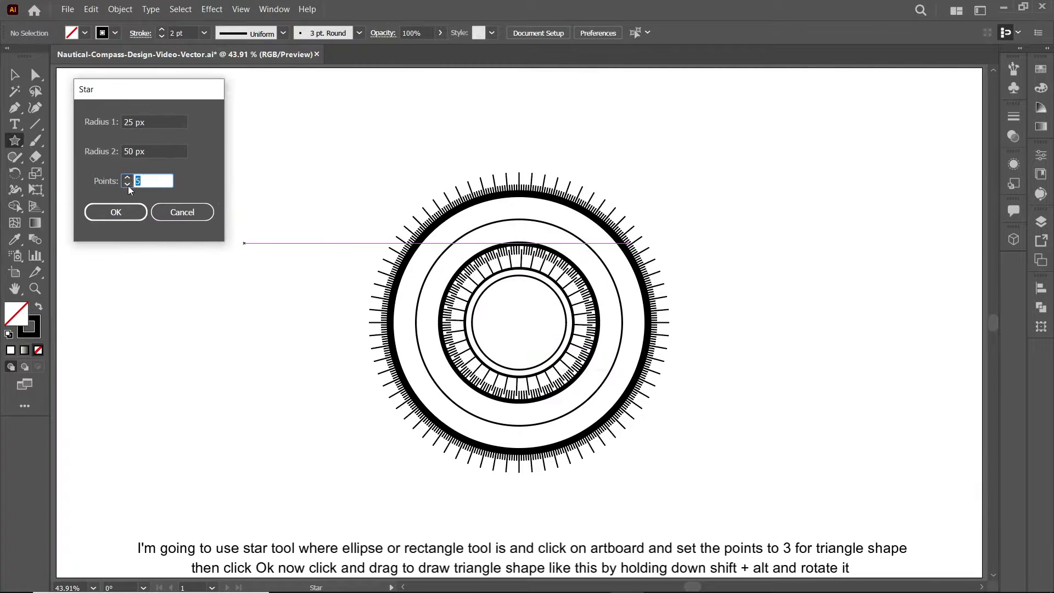
click(127, 184)
click(127, 184)
click(116, 212)
key(v)
mouse_move(239, 201)
mouse_down()
mouse_move(285, 253)
mouse_move(522, 171)
mouse_up()
key(shift+x)
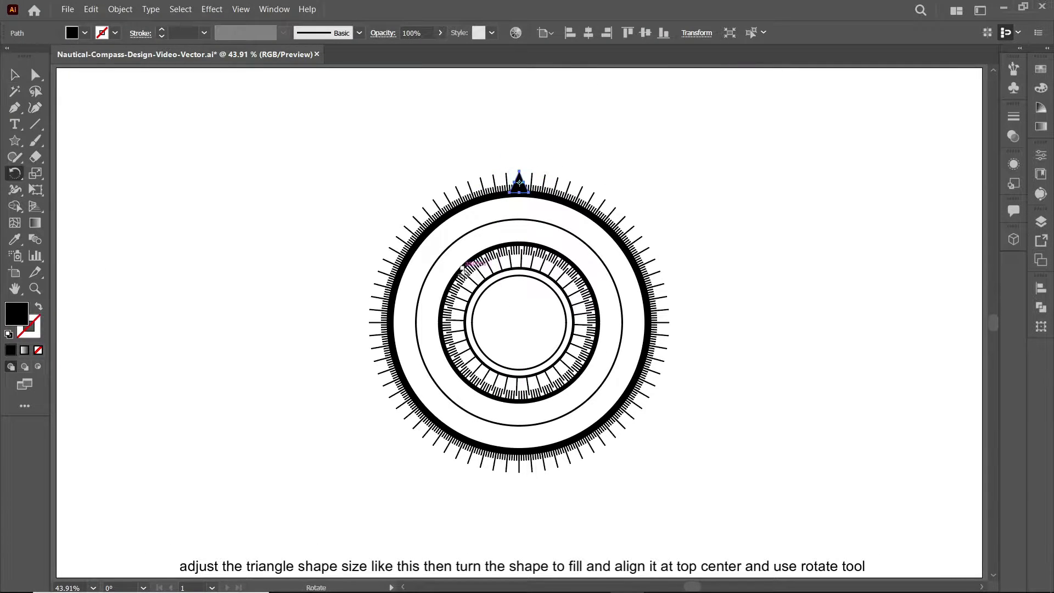
Step: Rotate-copy the triangle at 45° steps around the compass centre
alt+click(519, 323)
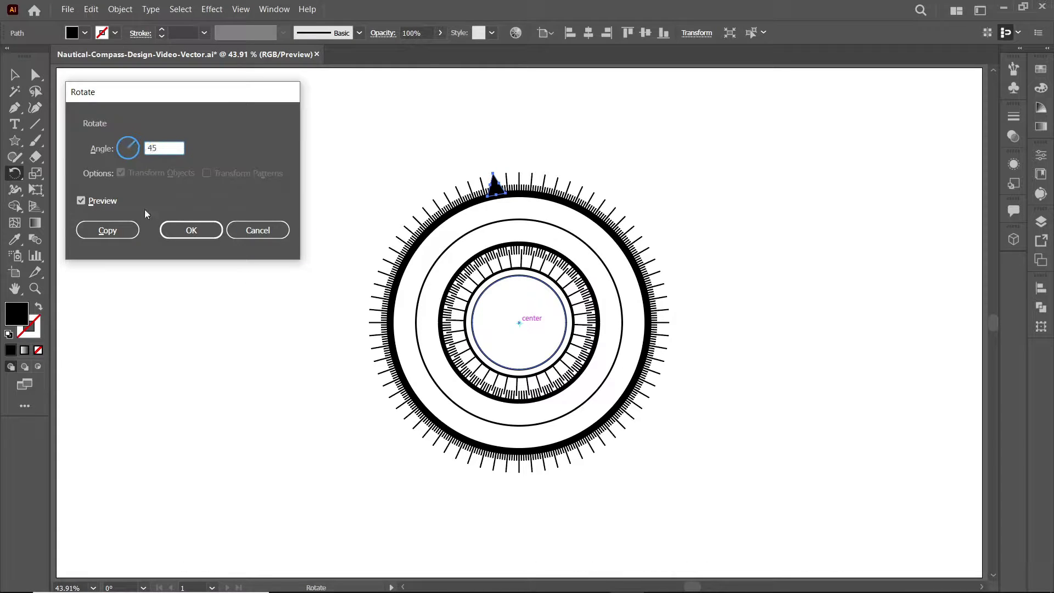
click(108, 230)
key(ctrl+d)
key(ctrl+d)
key(ctrl+d)
key(ctrl+d)
key(v)
key(ctrl+shift+a)
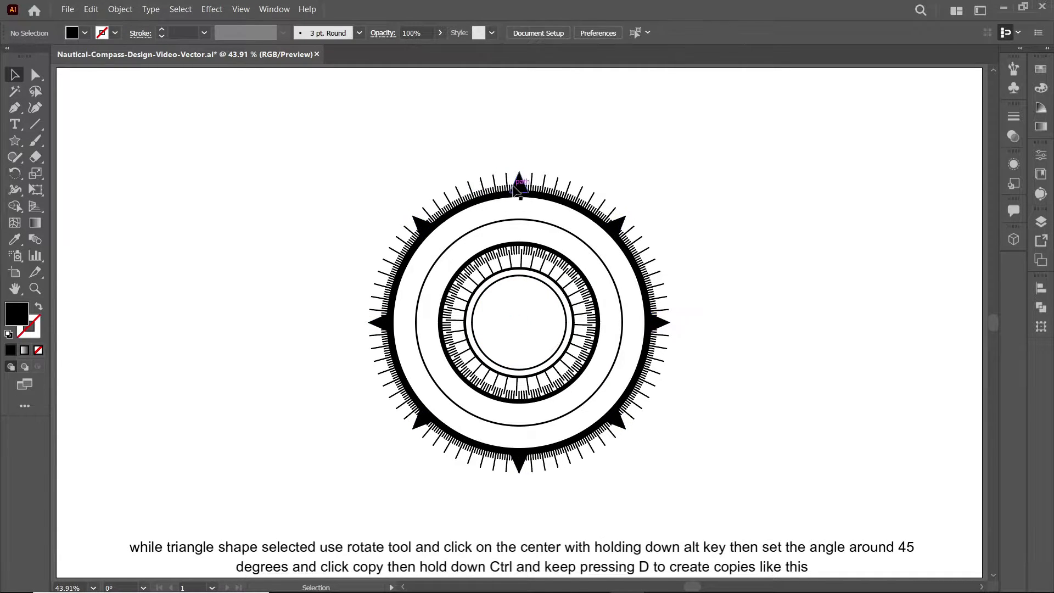
Step: Delete the cardinal-position triangles with Edit > Clear, keeping the diagonal ones
click(516, 189)
shift+click(378, 323)
shift+click(519, 463)
click(90, 10)
click(164, 160)
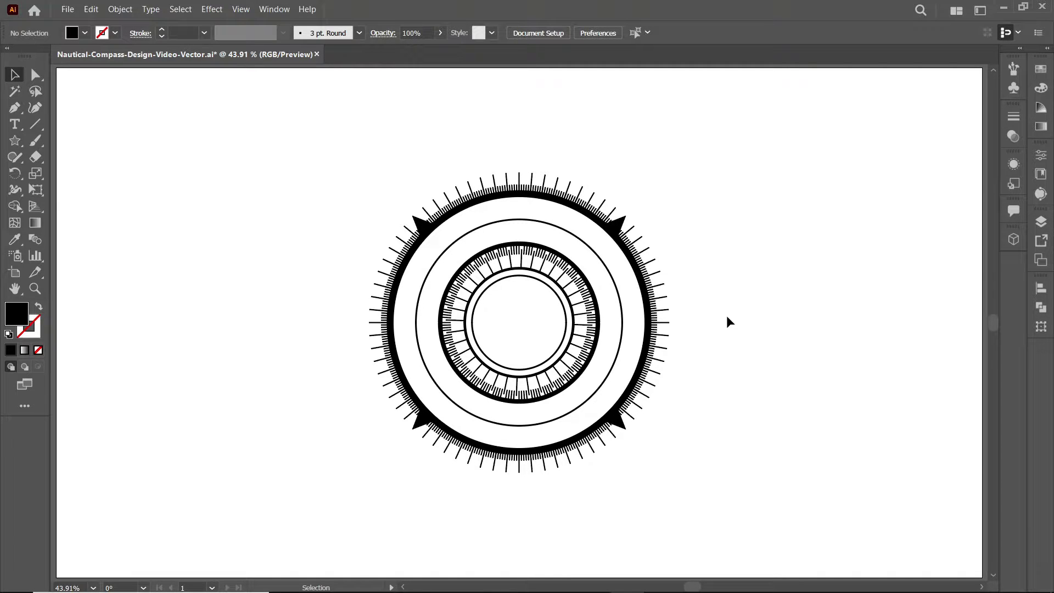
Step: Draw a large four-point star outward from the compass centre
click(157, 258)
key(Return)
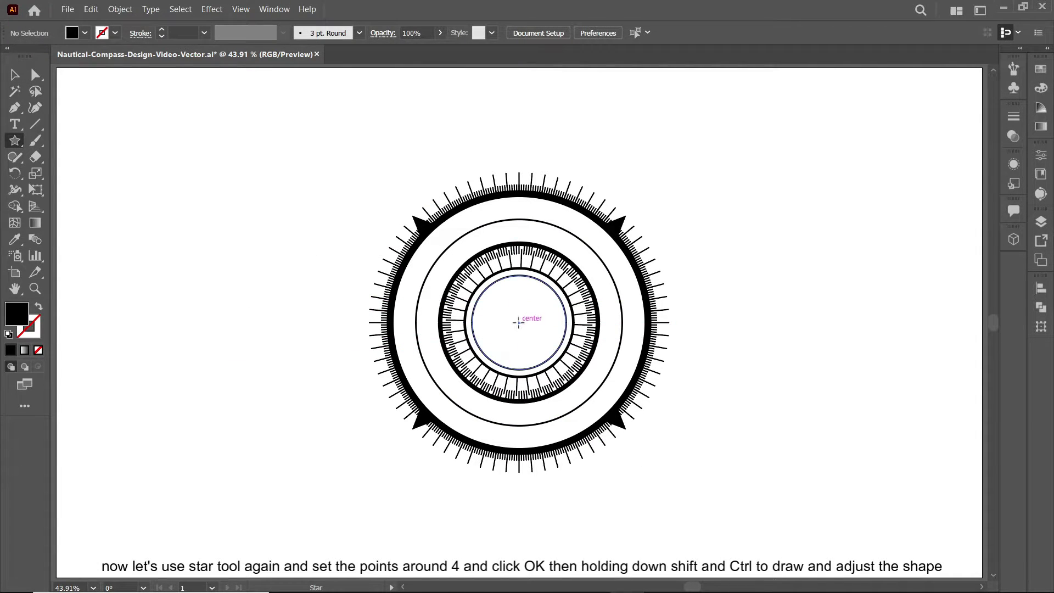
mouse_move(519, 323)
mouse_down()
mouse_move(691, 390)
mouse_move(673, 382)
mouse_up()
key(v)
click(218, 181)
Step: Paste a copy of the star in front and fill it white
click(522, 301)
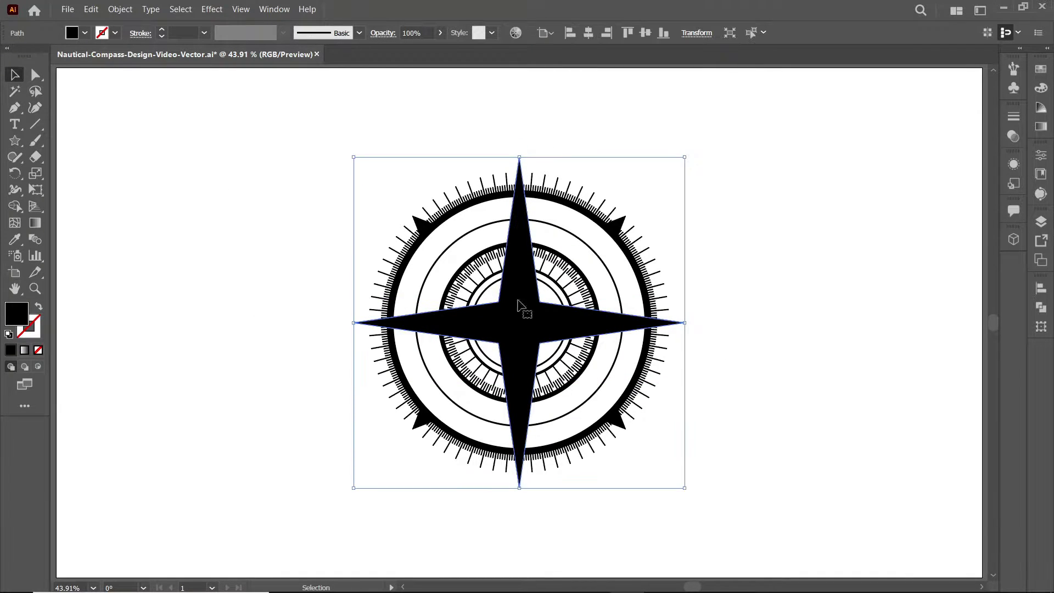
click(119, 9)
click(124, 93)
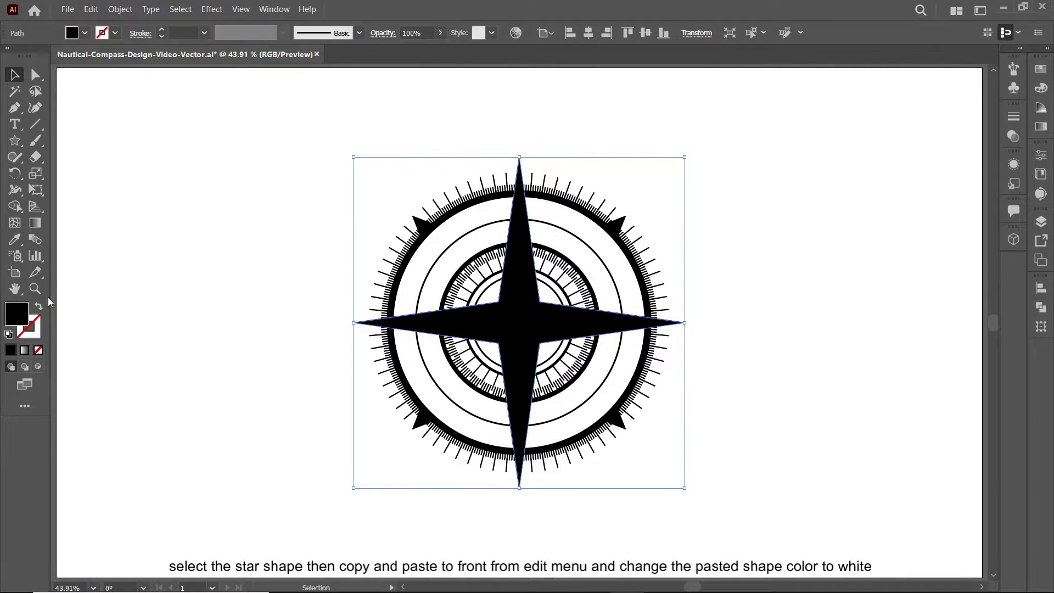
click(85, 33)
click(29, 56)
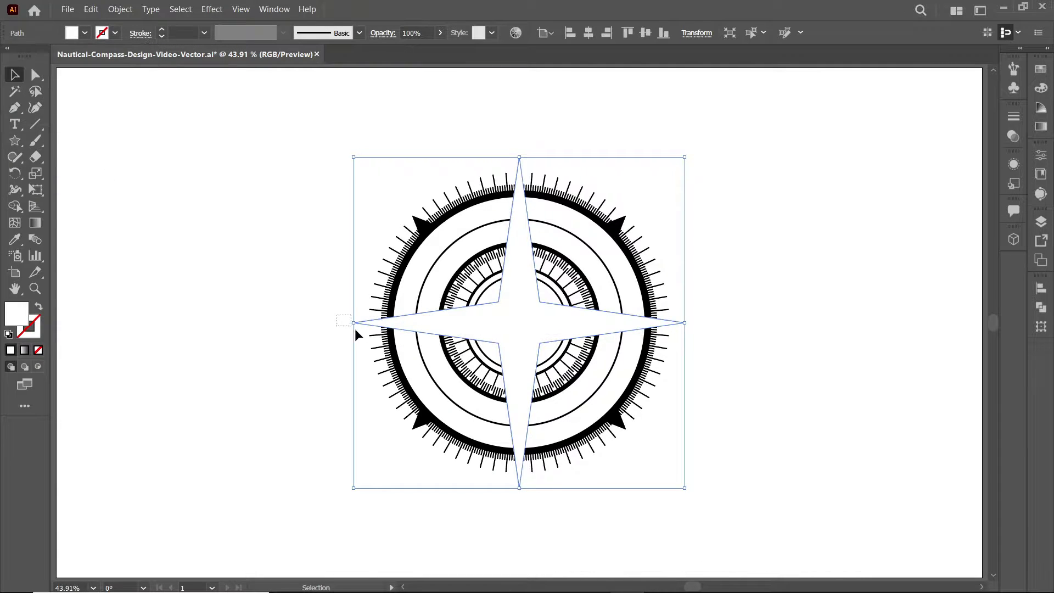
key(shift+x)
click(162, 30)
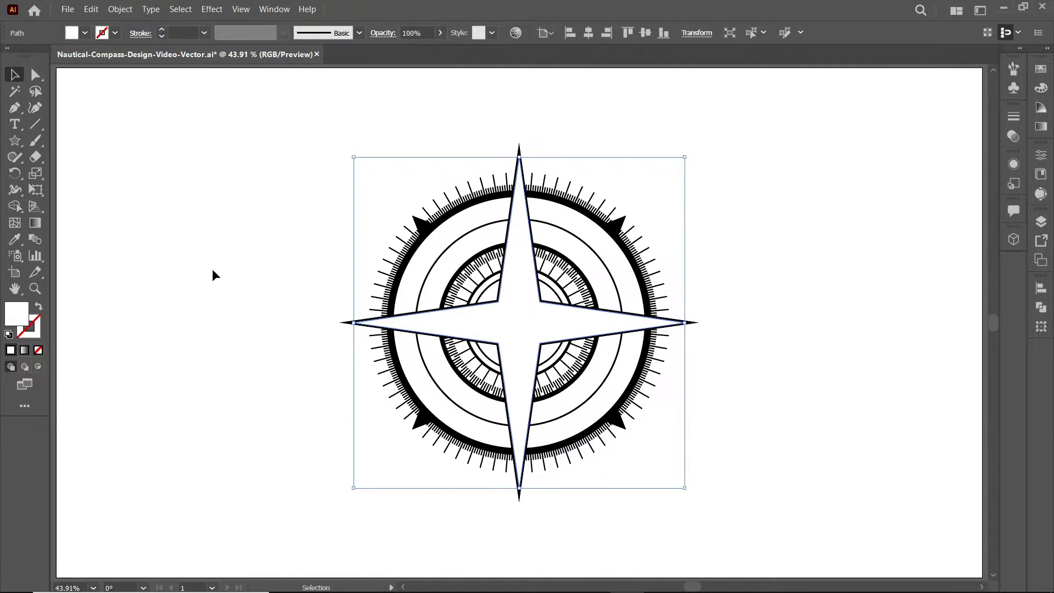
Step: Divide the white star along its centre line and reselect the divided pieces
click(544, 483)
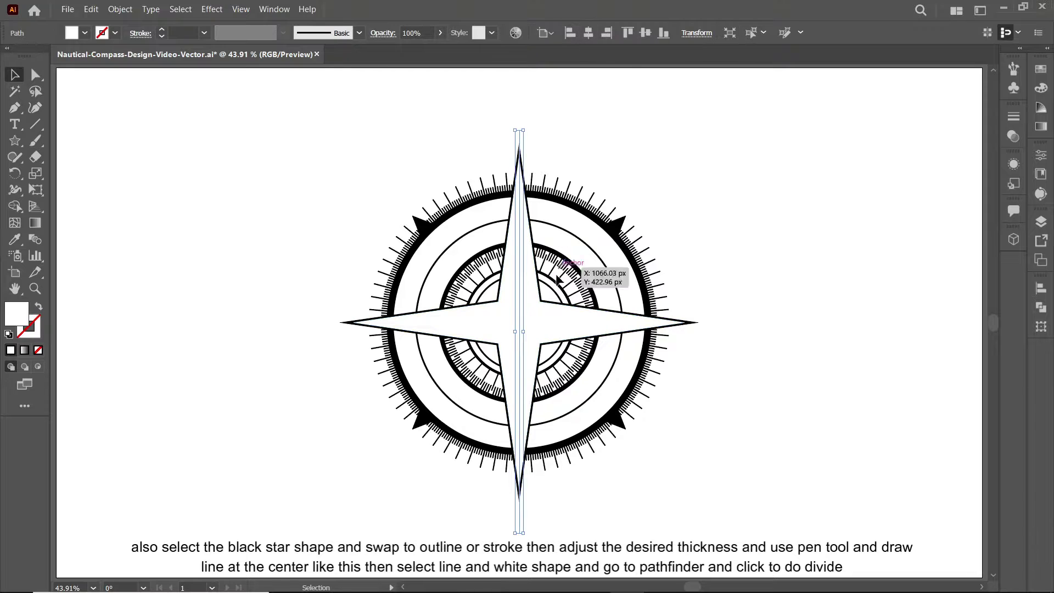
click(875, 358)
right_click(488, 325)
click(523, 429)
click(91, 9)
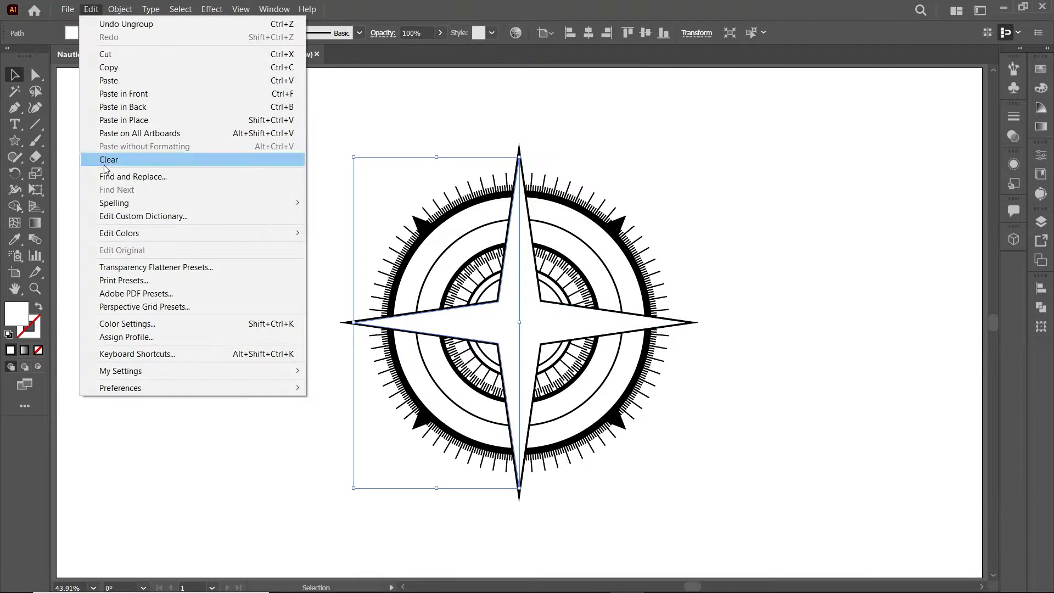
click(105, 157)
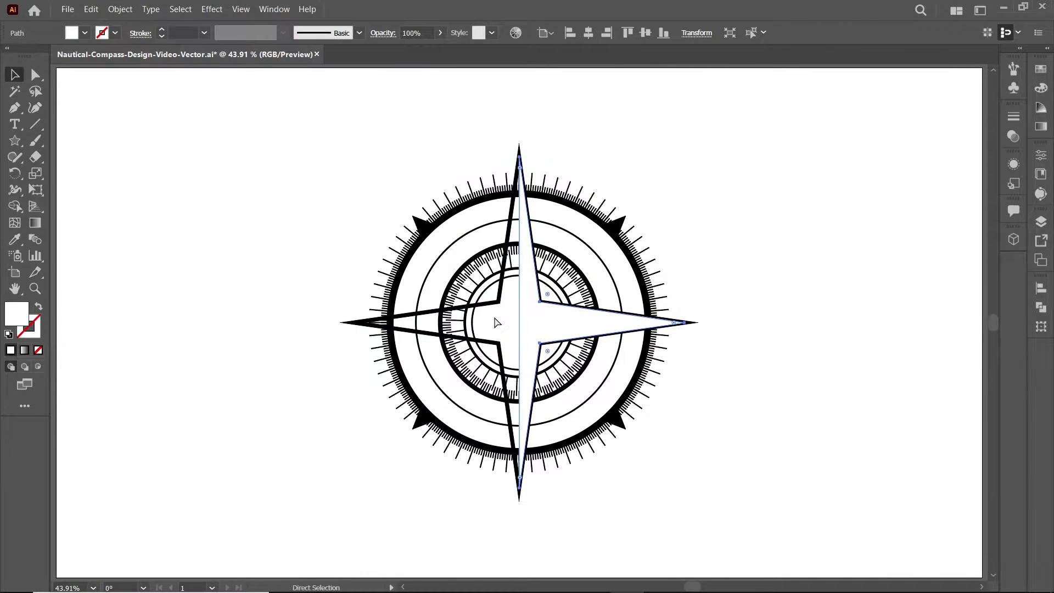
click(85, 33)
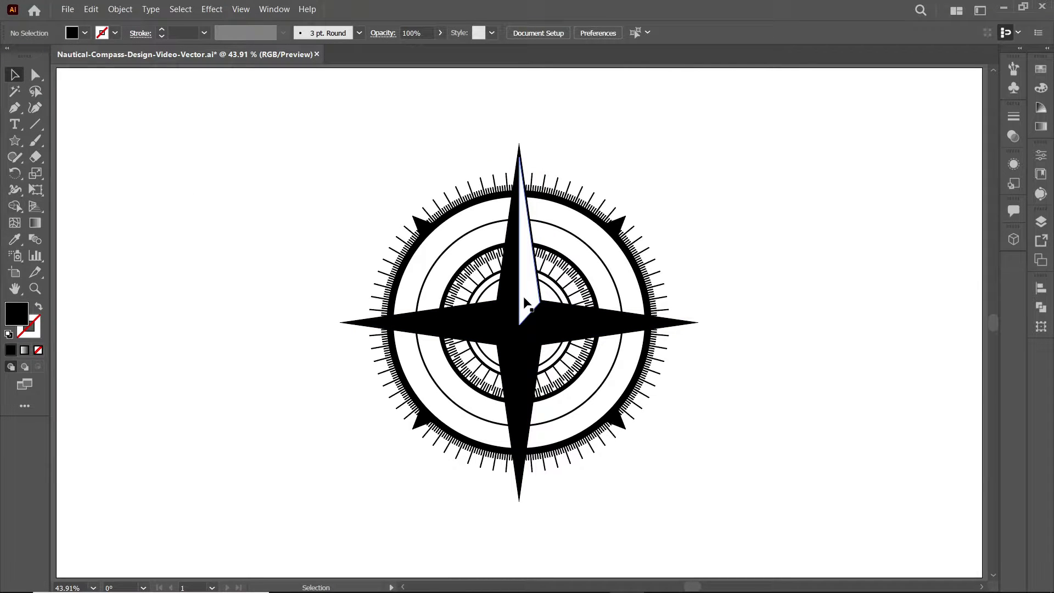
Step: Rotate-copy the white needle shape at 90° onto each star arm
click(525, 301)
key(r)
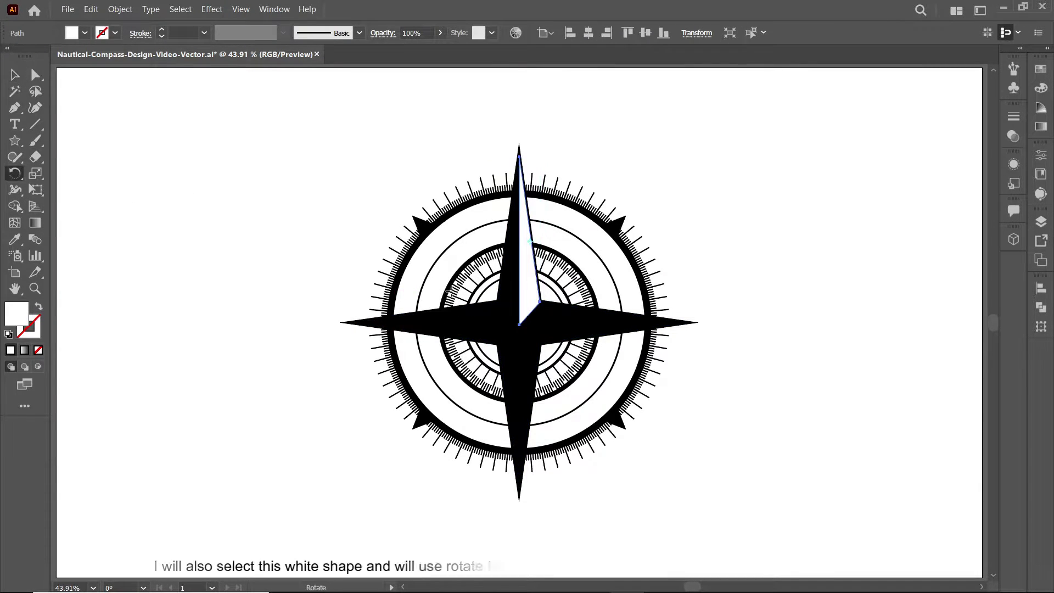
alt+click(519, 326)
text(90)
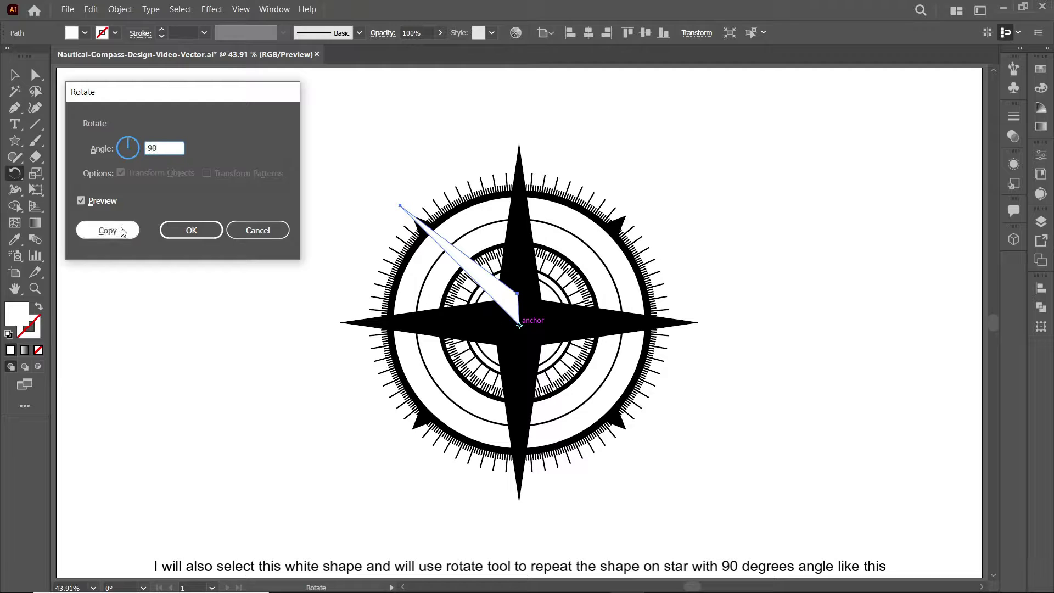
click(108, 230)
key(ctrl+d)
key(ctrl+d)
key(v)
click(280, 273)
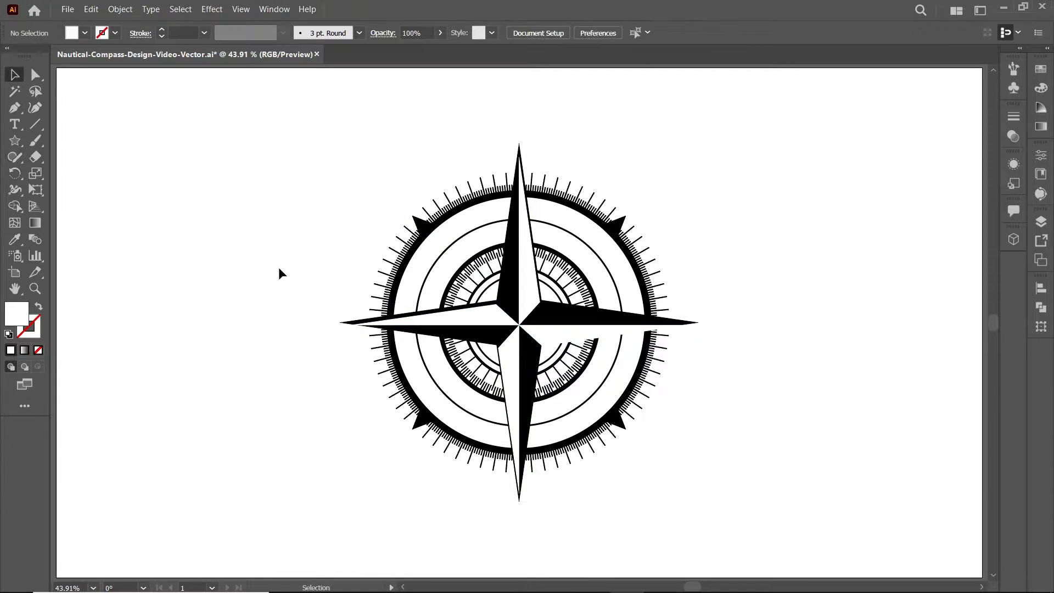
Step: Nudge the white left-arm shape slightly up into place
click(467, 329)
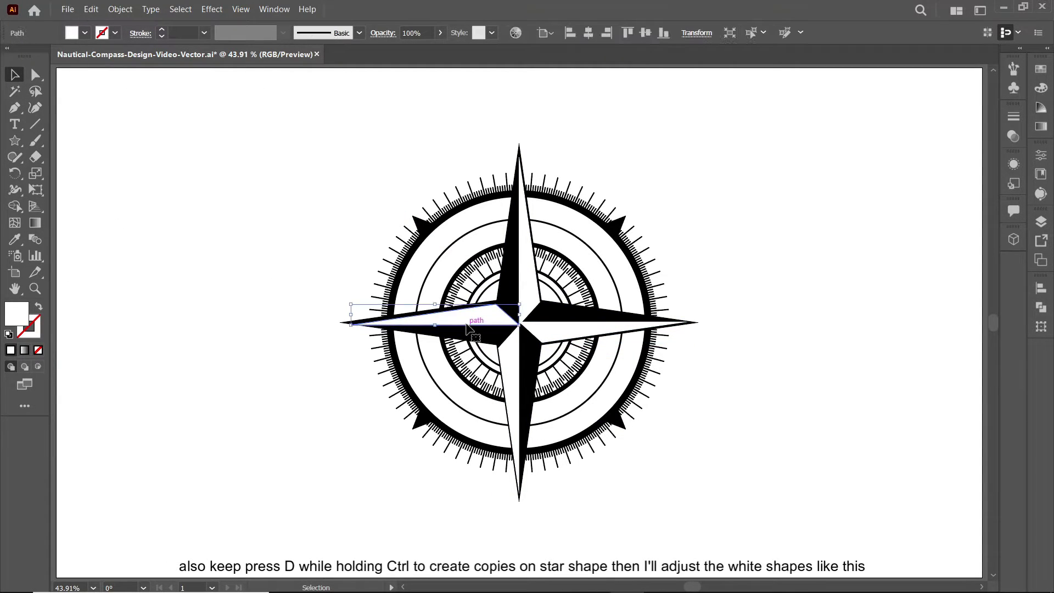
click(350, 386)
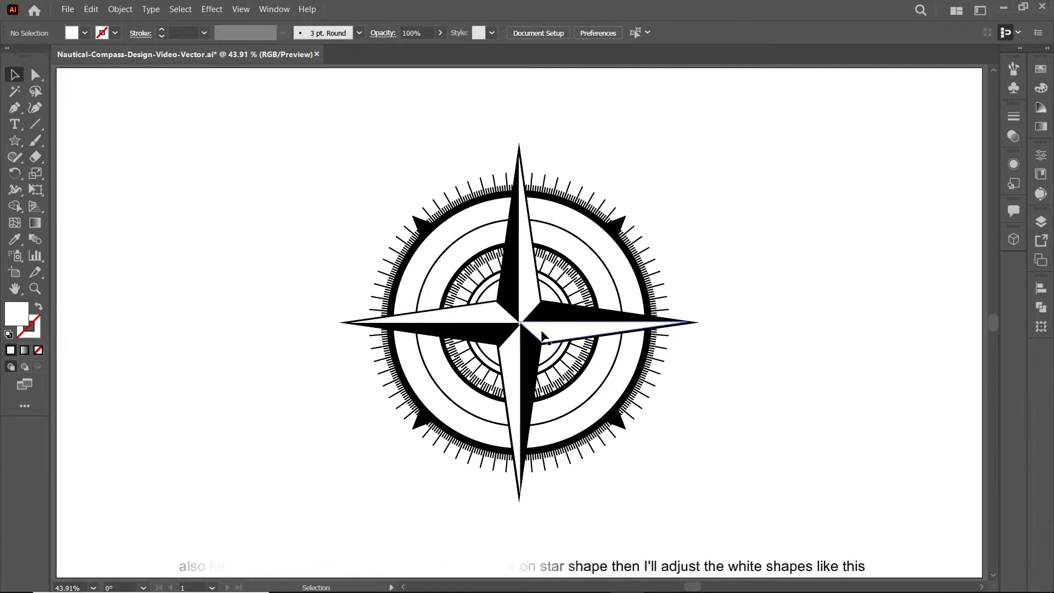
drag(519, 314, 495, 355)
click(639, 484)
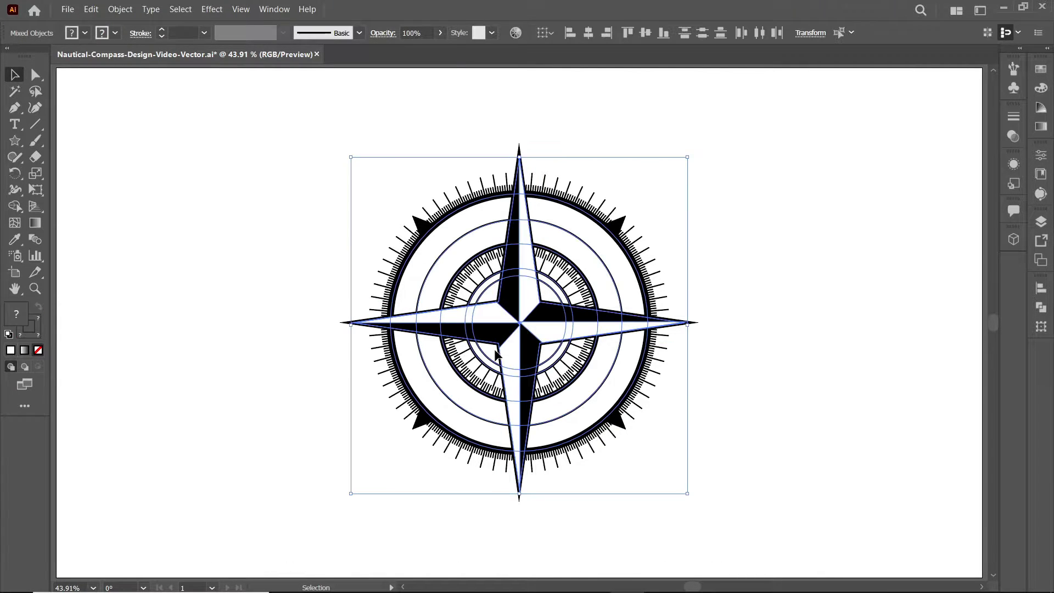
Step: Group and expand the star, then copy it and paste a duplicate in front
click(120, 10)
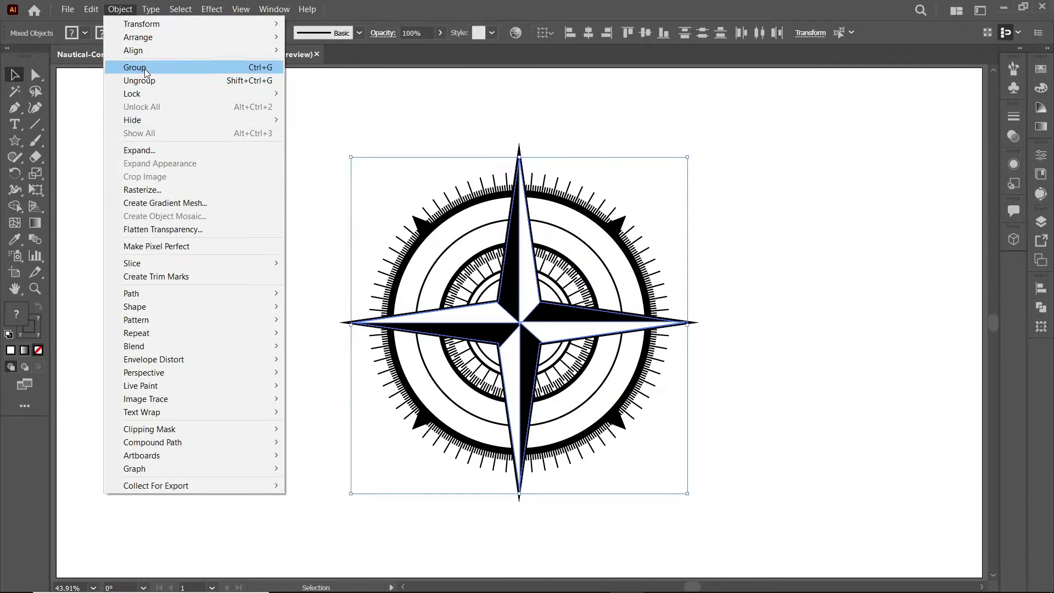
click(126, 69)
click(277, 207)
click(497, 379)
click(120, 9)
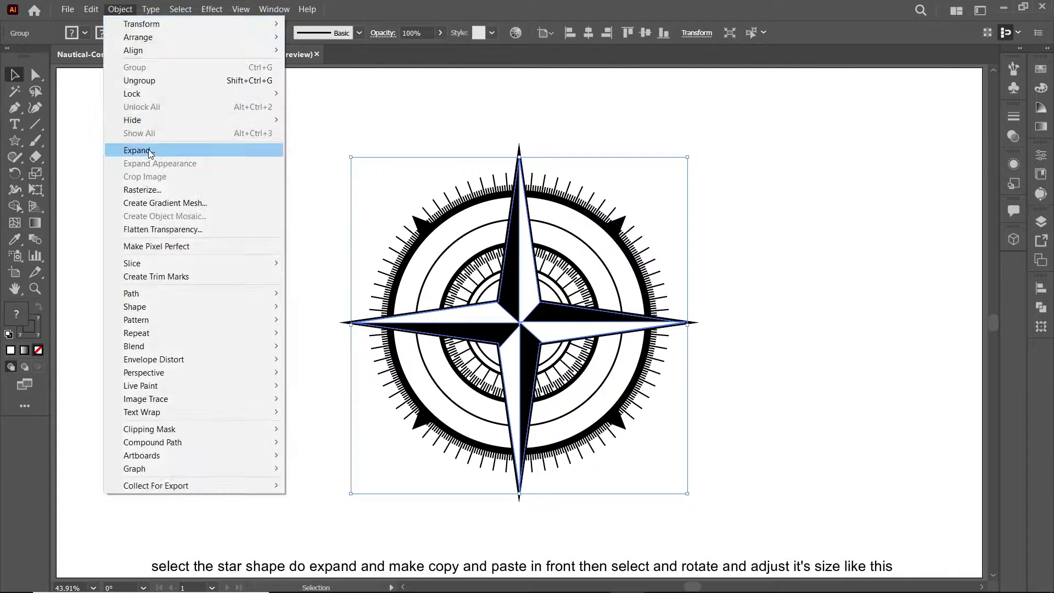
click(159, 144)
key(Return)
click(91, 10)
click(136, 98)
Step: Rotate the pasted star 45°, scale it to 270 px, and shrink the main star slightly
drag(702, 141, 727, 212)
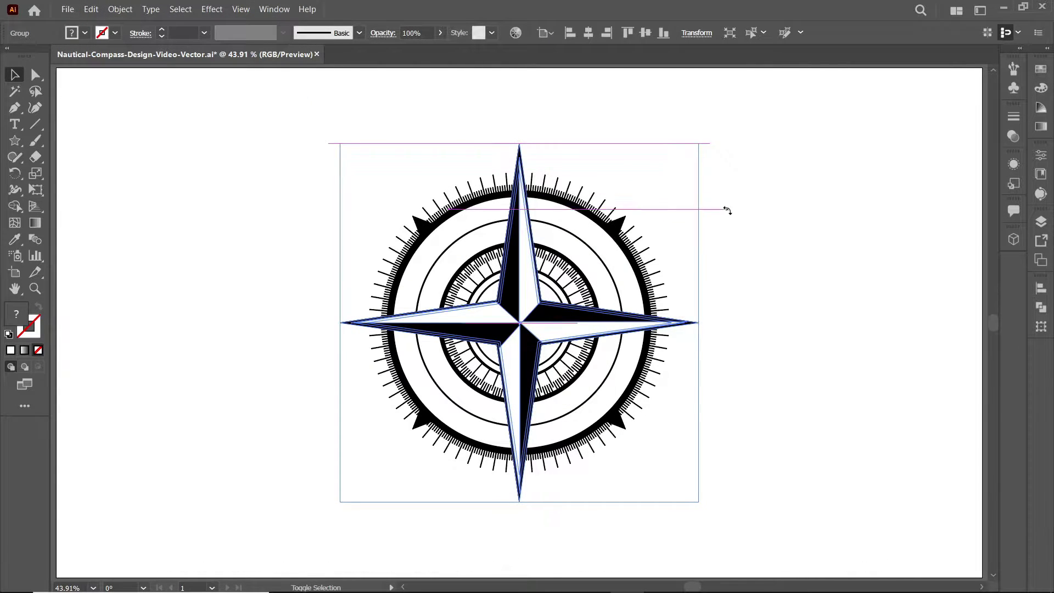
drag(646, 196, 610, 250)
click(683, 252)
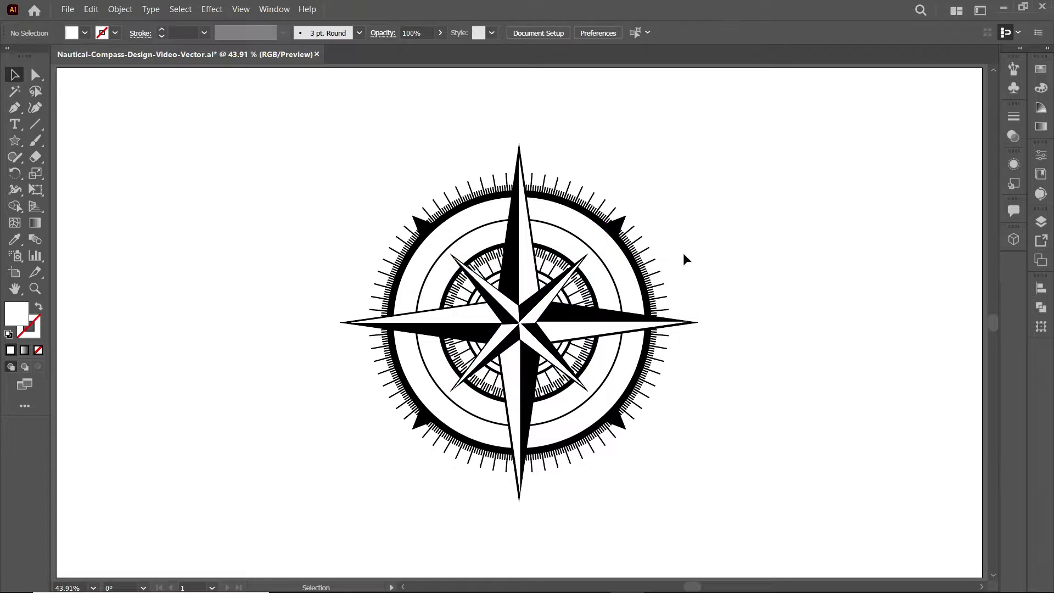
click(563, 288)
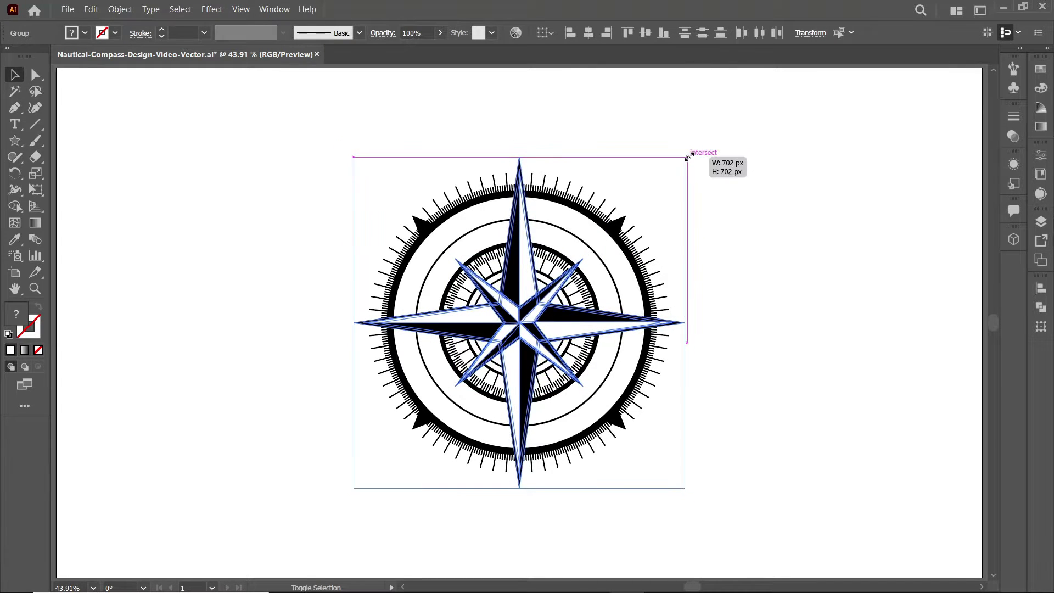
drag(697, 146, 684, 158)
click(714, 165)
click(576, 266)
drag(590, 252, 583, 258)
click(736, 232)
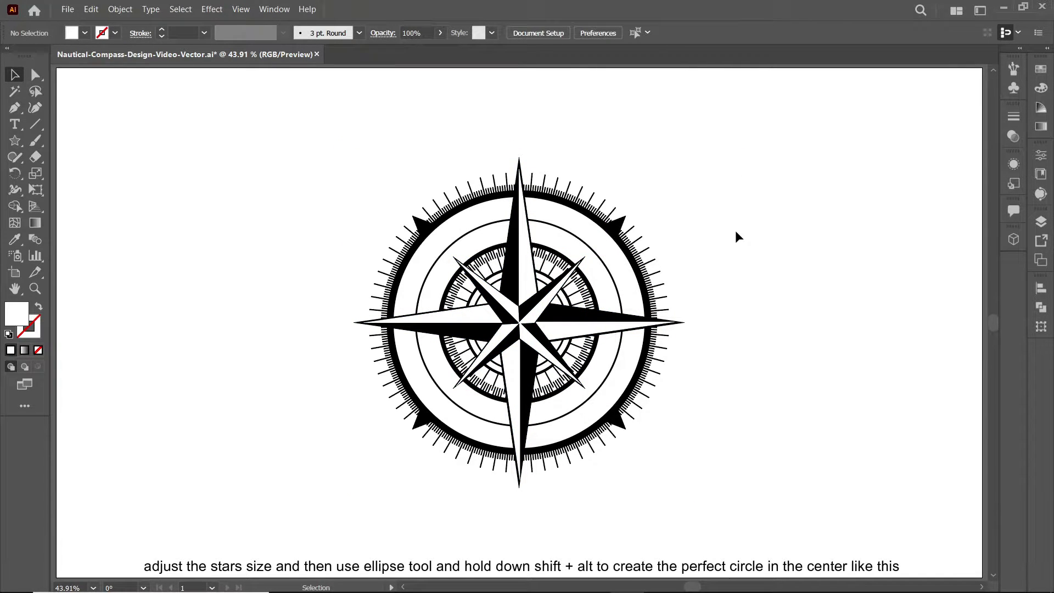
Step: Draw a white circle over the compass centre and shrink it slightly
drag(14, 140, 55, 174)
drag(519, 323, 548, 354)
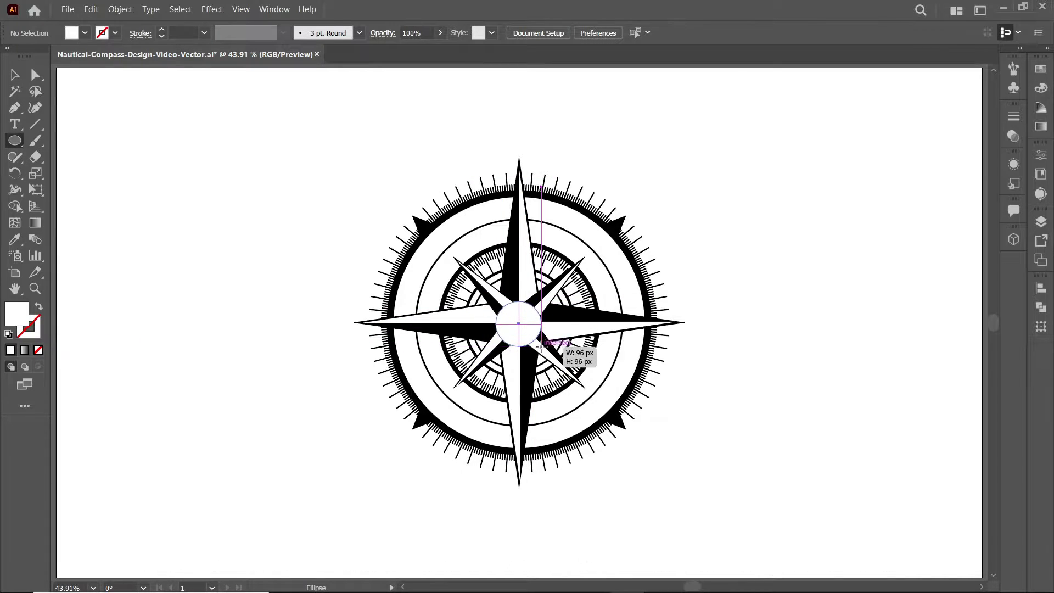
key(v)
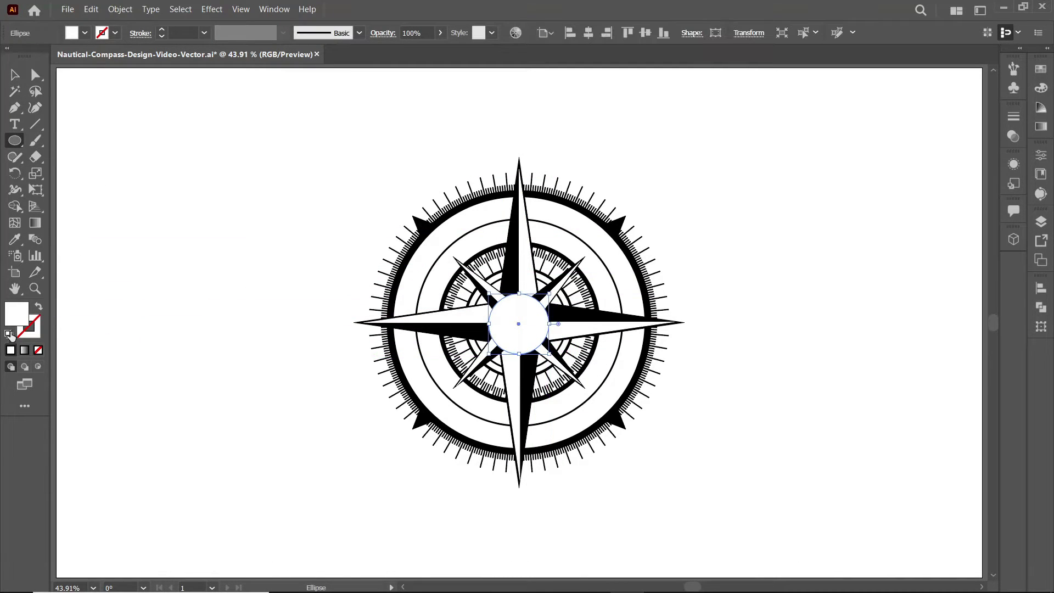
click(161, 31)
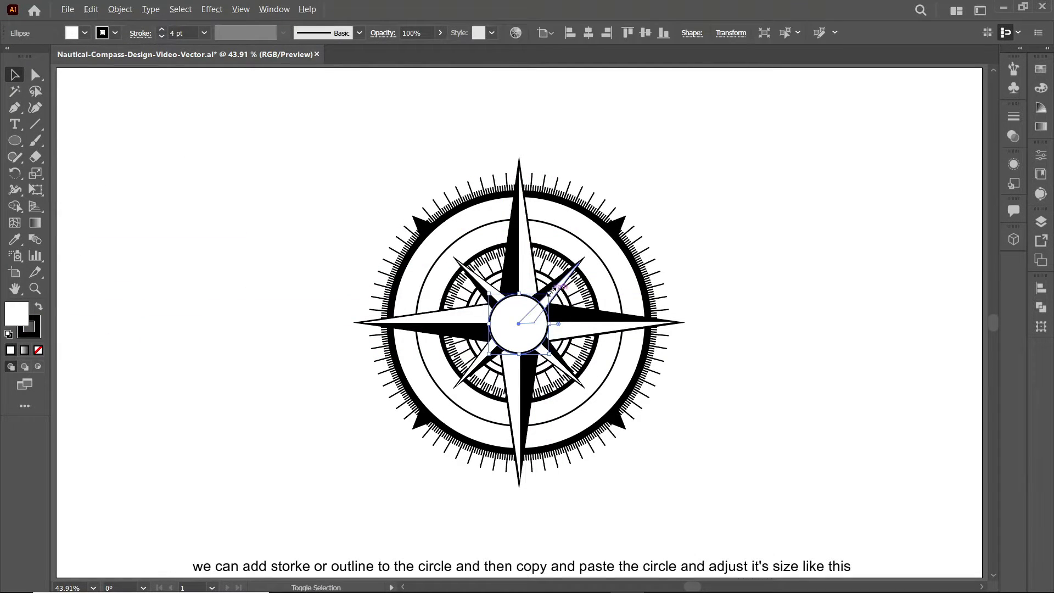
drag(489, 324, 492, 324)
Step: Paste a smaller copy of the circle in front with a dashed outline of dash length 4
click(91, 10)
click(109, 67)
key(ctrl+f)
mouse_move(546, 297)
mouse_down()
mouse_move(532, 310)
mouse_move(540, 305)
mouse_up()
key(shift+x)
click(131, 34)
click(8, 127)
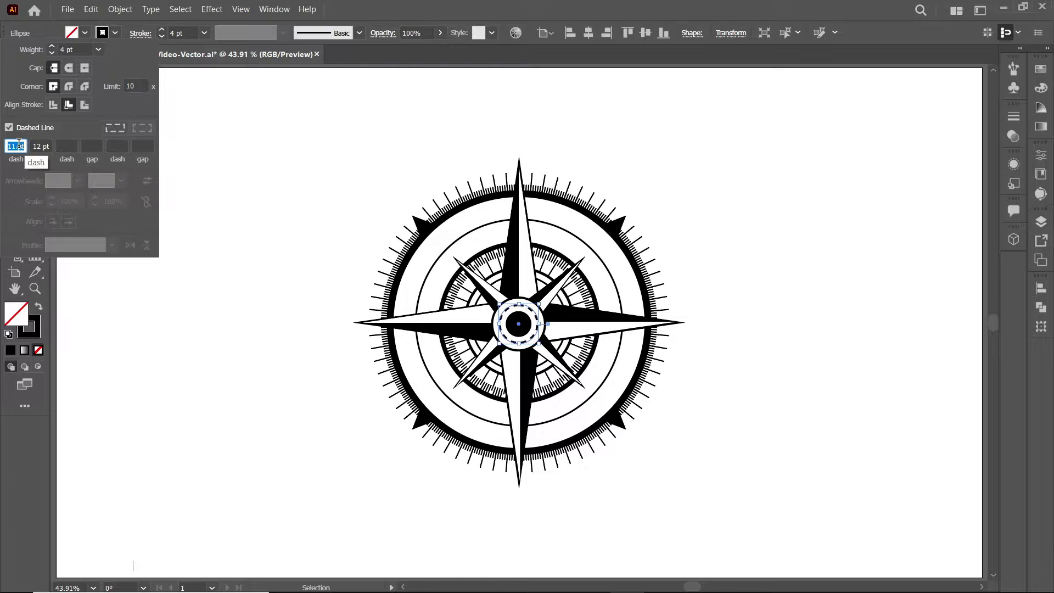
text(4)
key(Return)
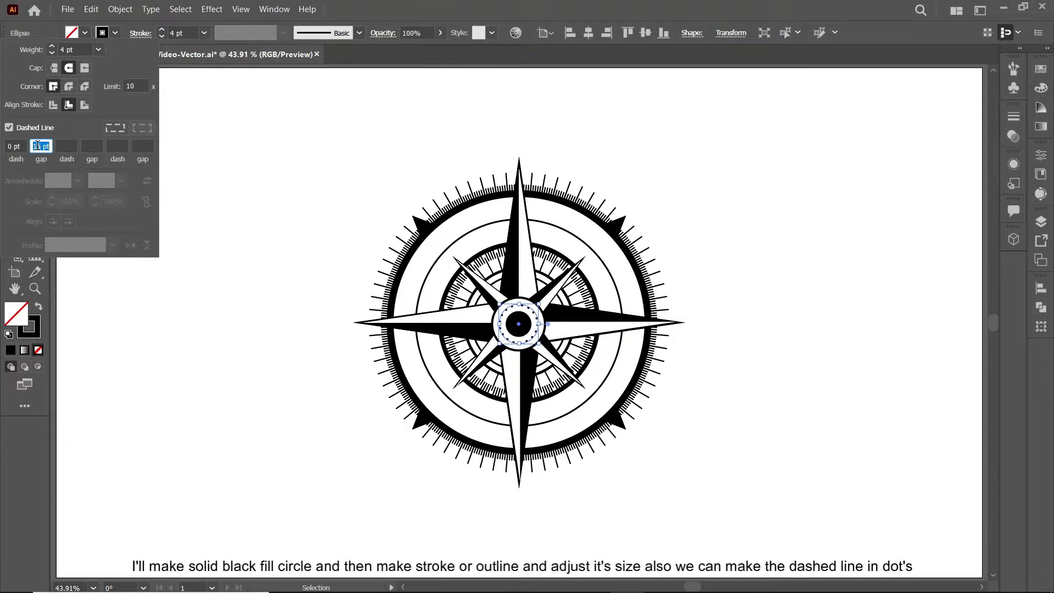
Step: Thicken the dotted ring's stroke, centre it on the path, and size a ring around the black core
click(162, 29)
click(161, 29)
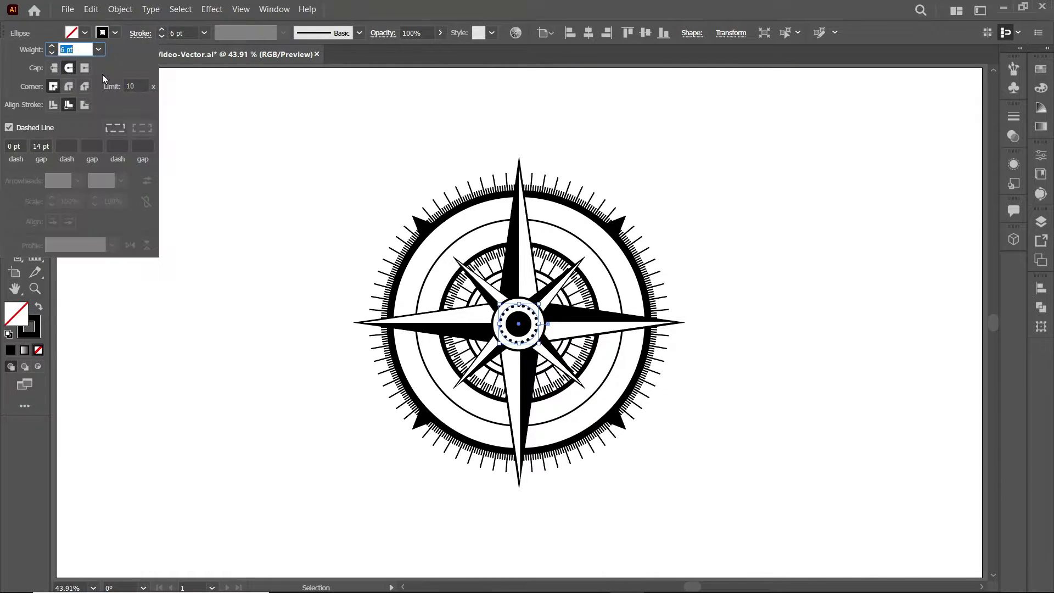
click(47, 146)
text(18)
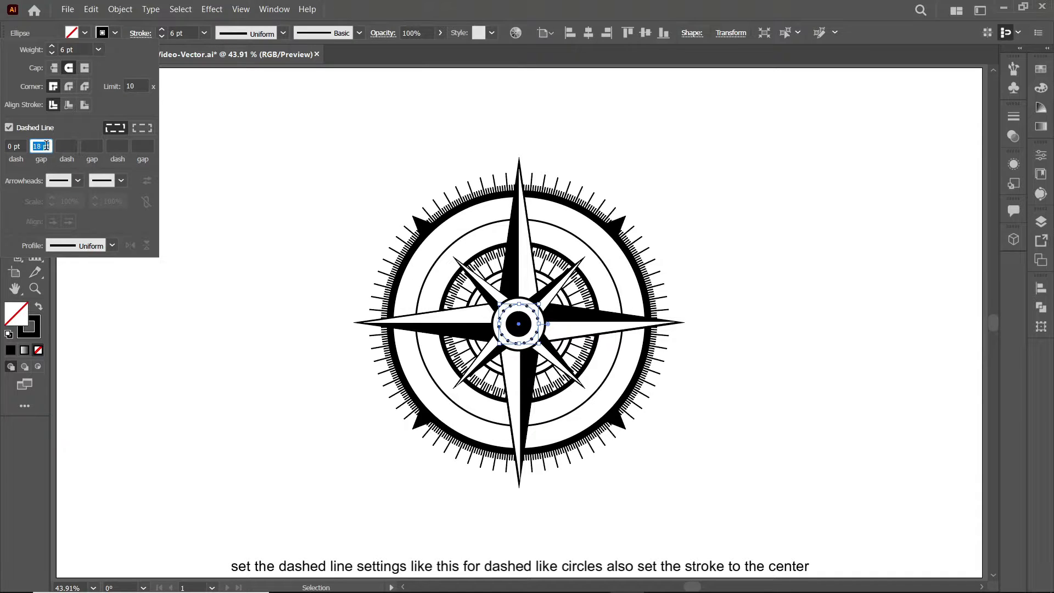
click(238, 161)
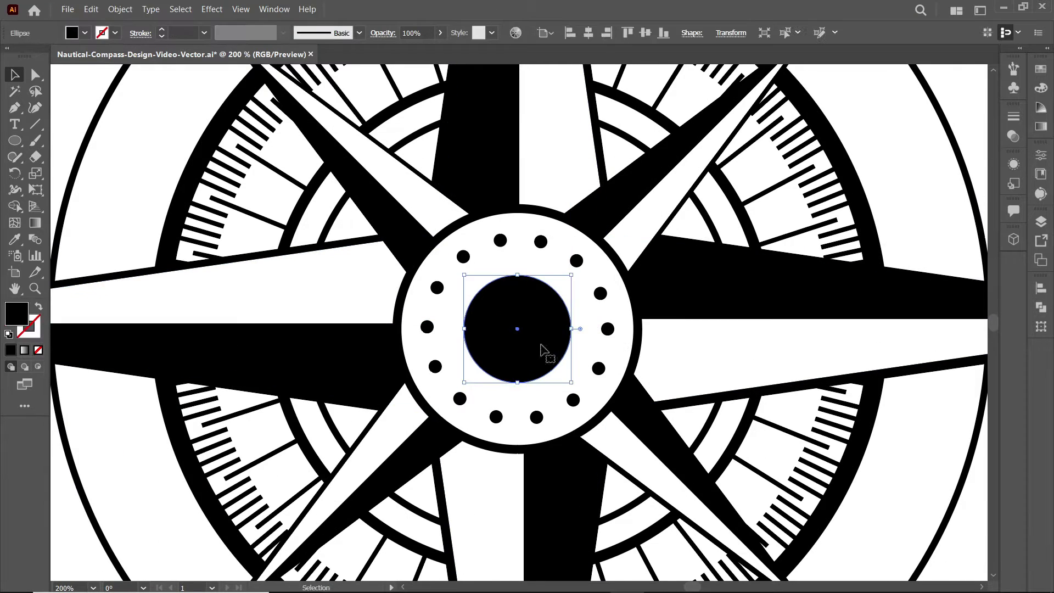
drag(542, 334, 587, 351)
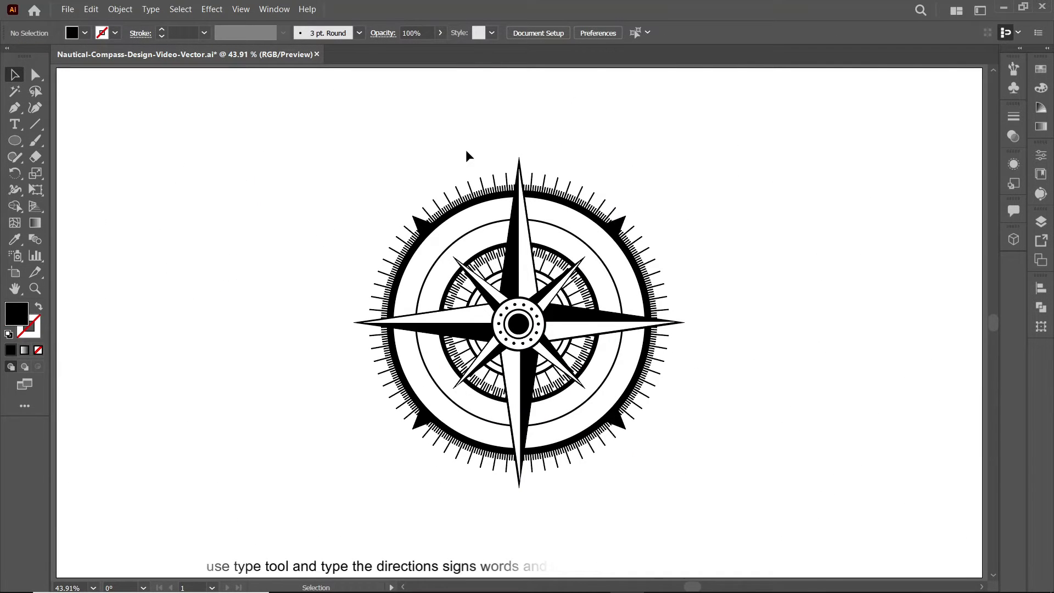
Step: Add an N text label and move it above the compass's north point
key(t)
click(323, 160)
text(N)
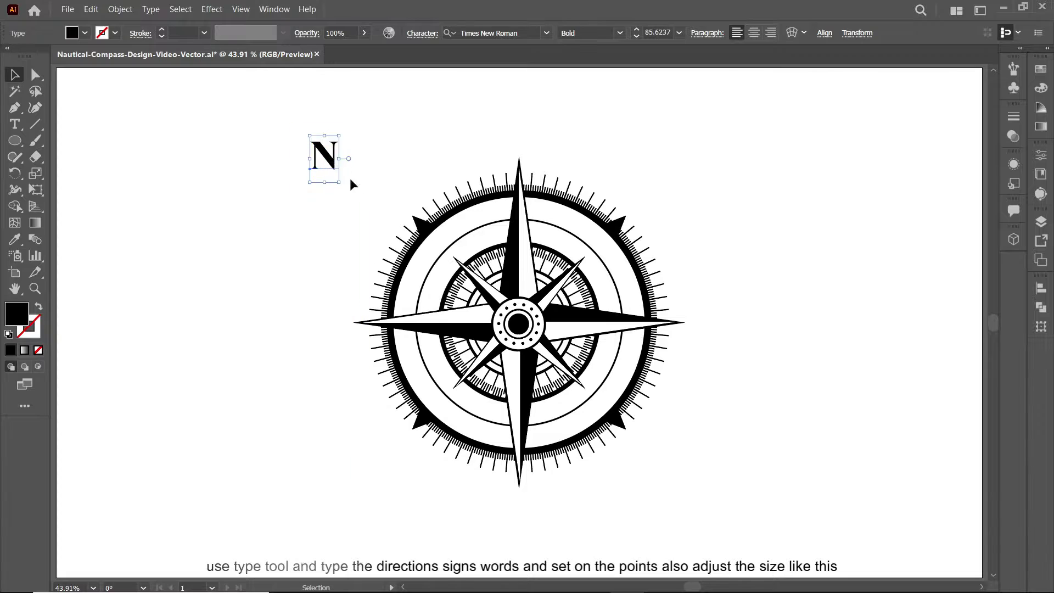
drag(351, 179, 526, 154)
click(825, 32)
Step: Make 90° rotated copies of the N around the centre and retype them as E, S and W
click(15, 173)
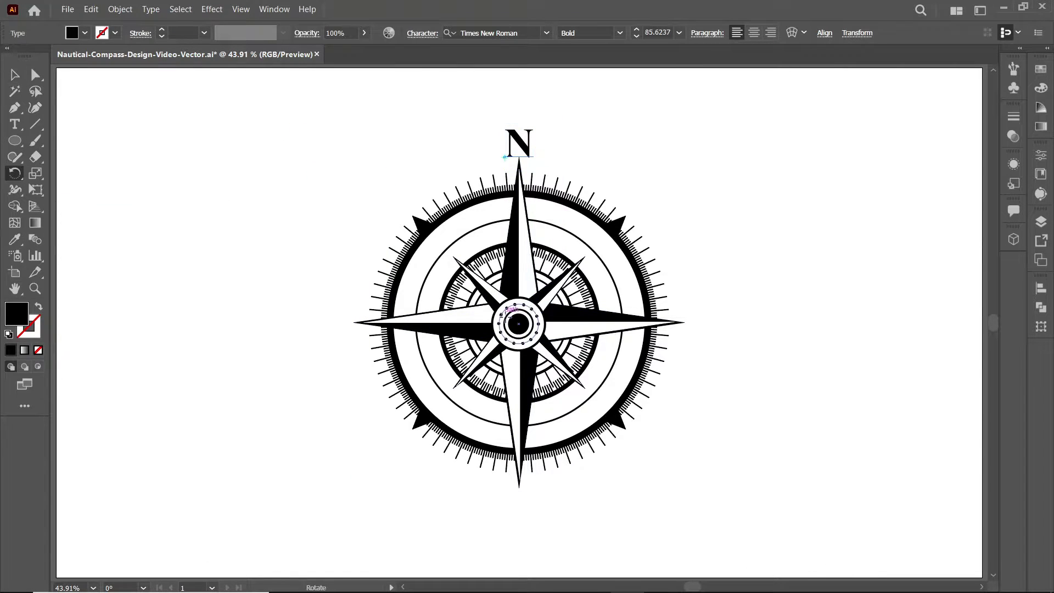
alt+click(520, 325)
click(128, 230)
double_click(339, 319)
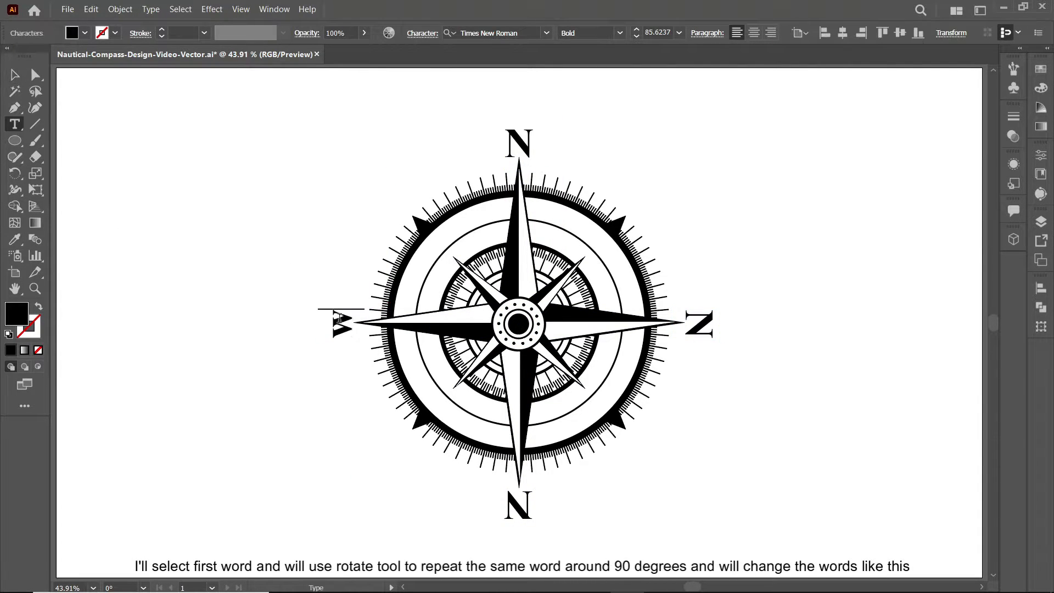
double_click(699, 324)
text(E)
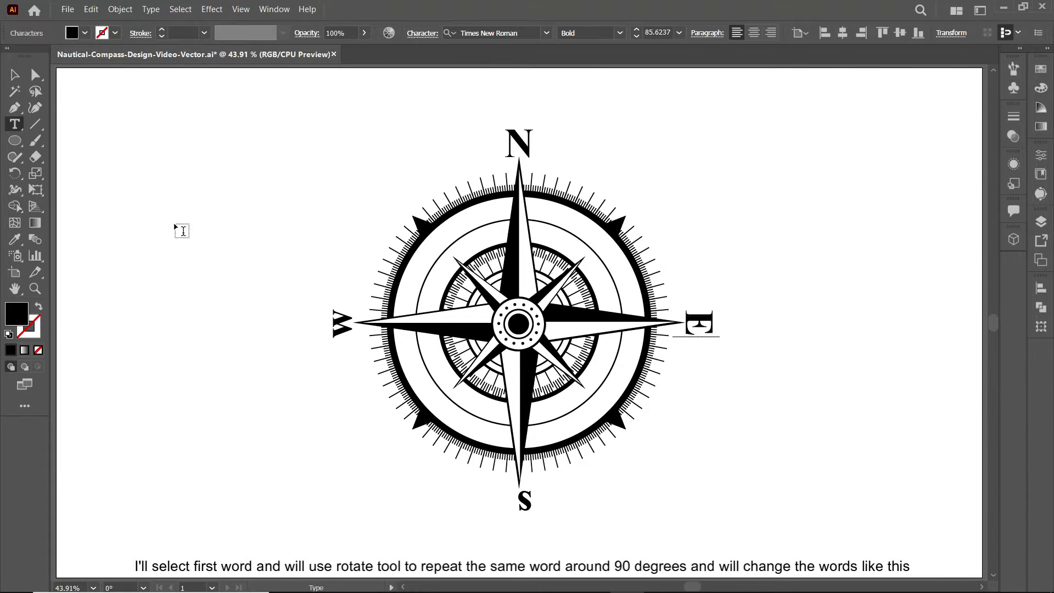
key(Escape)
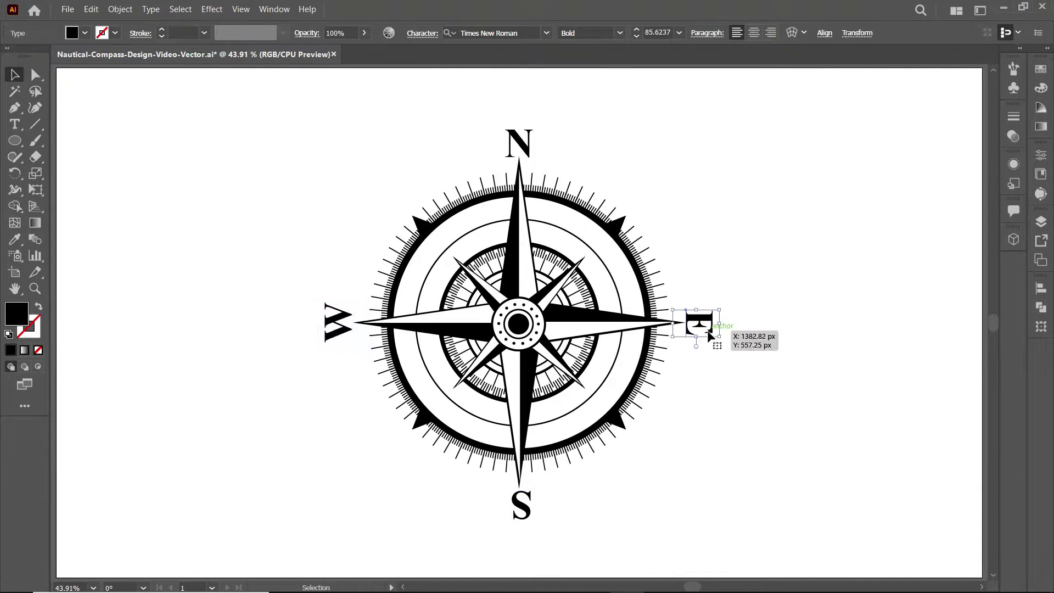
click(825, 32)
click(691, 286)
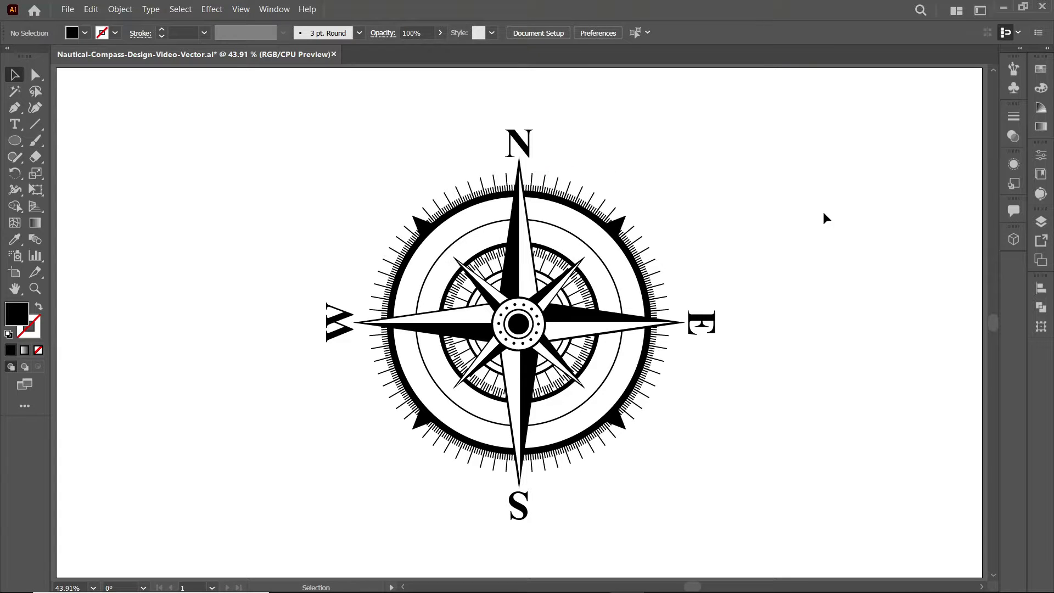
Step: Add an 'ne' label near north and repeat 45° rotated copies around the compass centre
key(t)
click(249, 183)
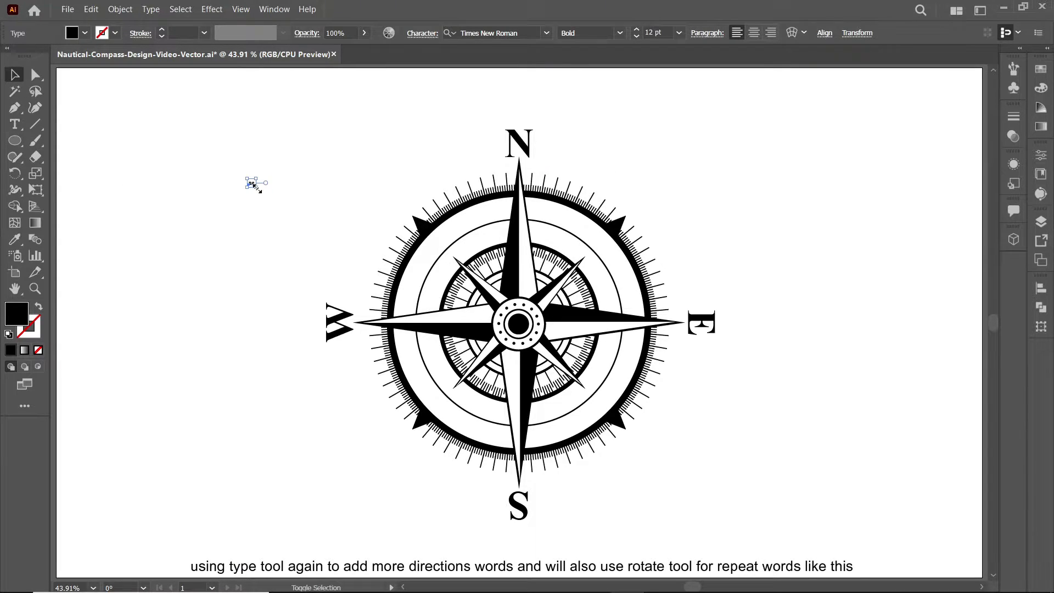
text(ne)
key(Escape)
drag(267, 187, 527, 221)
key(r)
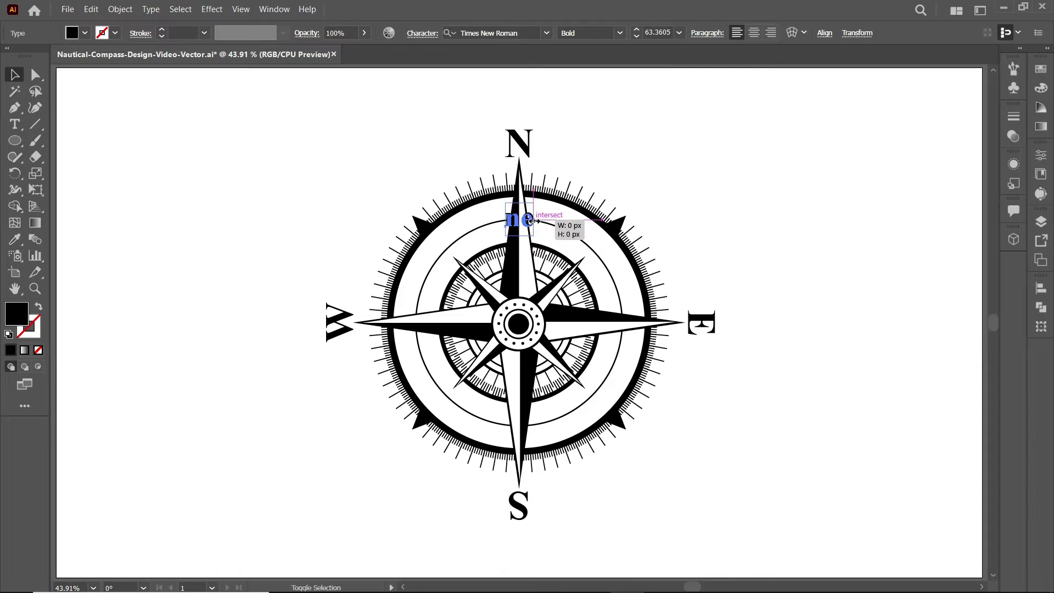
alt+click(519, 324)
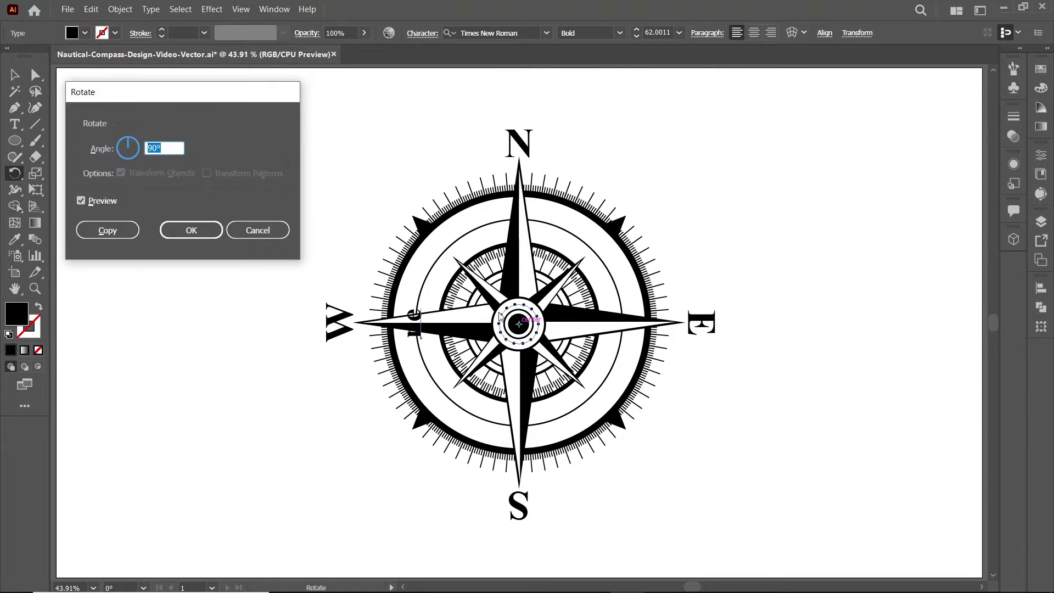
text(45)
click(106, 228)
key(ctrl+d)
key(ctrl+d)
key(ctrl+d)
Step: Delete the four ne copies sitting on the N, E, S and W axes
click(15, 74)
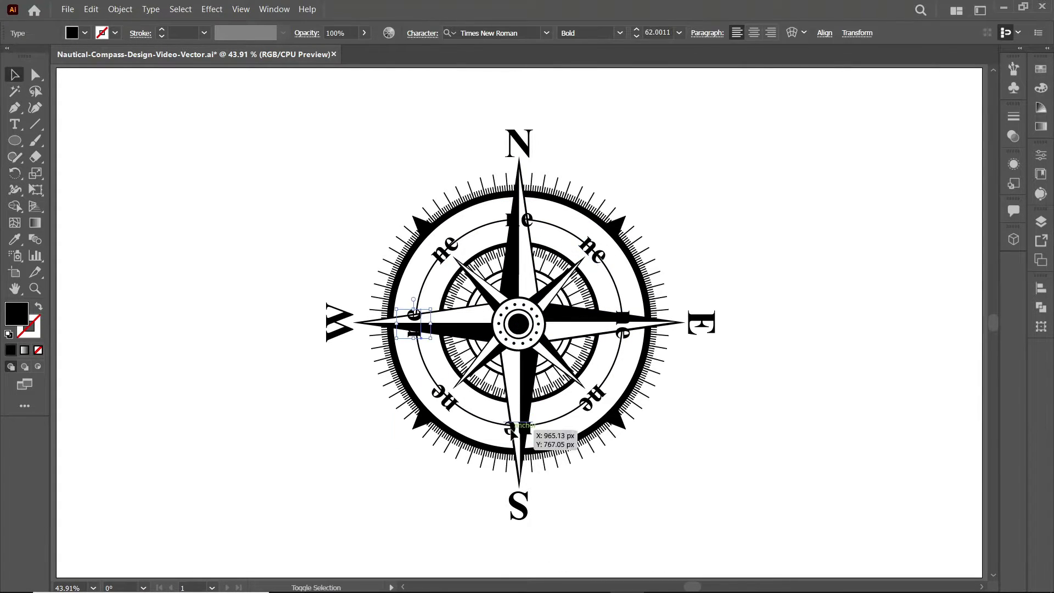
click(519, 220)
shift+click(623, 324)
shift+click(519, 426)
shift+click(413, 324)
key(Delete)
Step: Retype the diagonal copies as se and nw, and reduce the nw font size
double_click(593, 394)
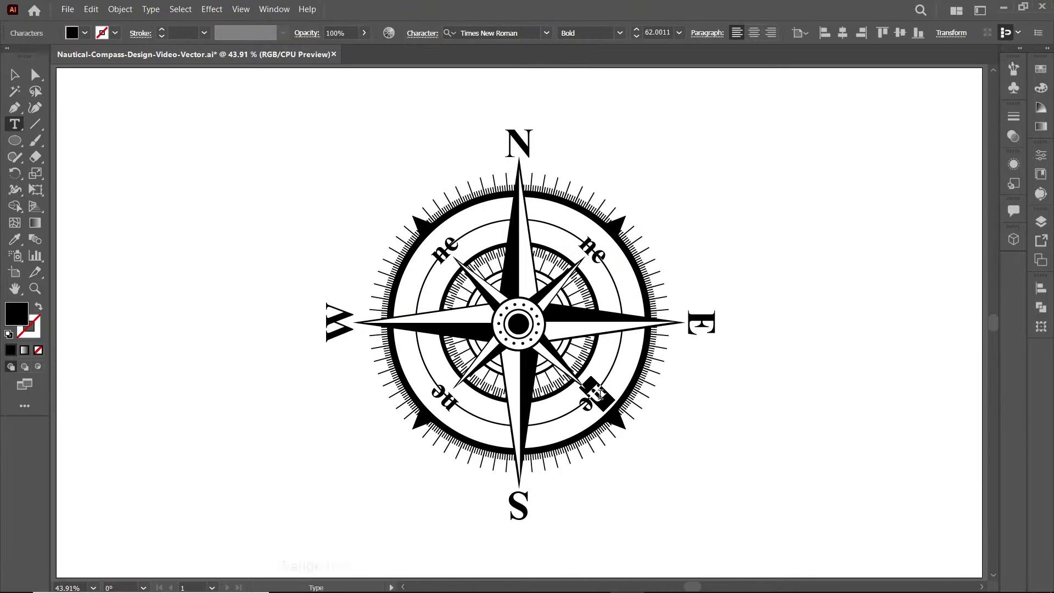
text(se)
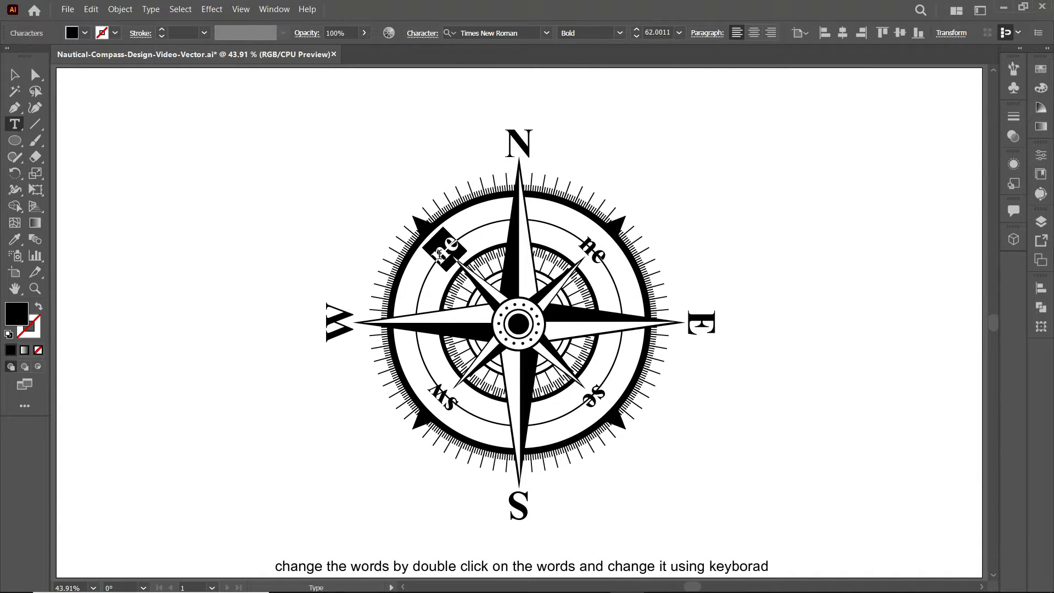
text(w)
click(13, 75)
click(447, 244)
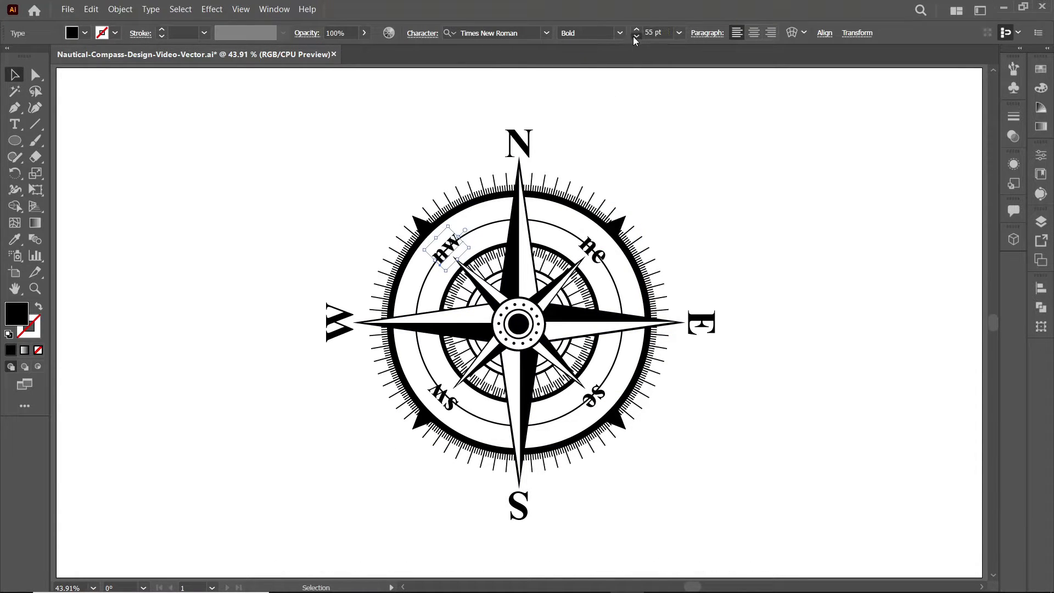
click(637, 37)
click(270, 219)
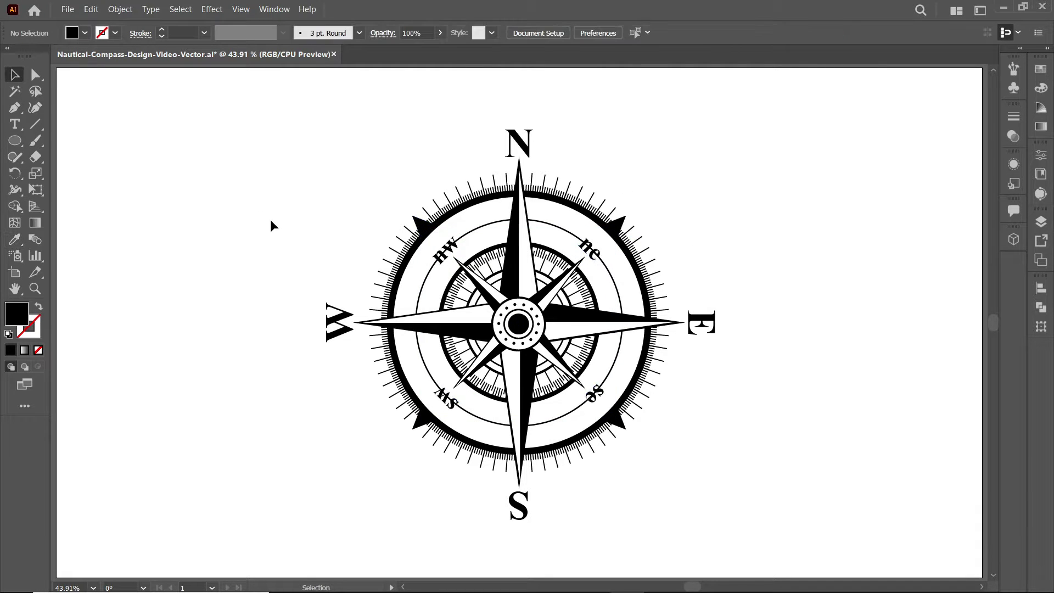
key(ctrl+equal)
key(ctrl+equal)
key(ctrl+equal)
key(ctrl+equal)
Step: Add anchor points on the thin inner ring beside the ne and sw labels
click(161, 259)
drag(14, 107, 80, 129)
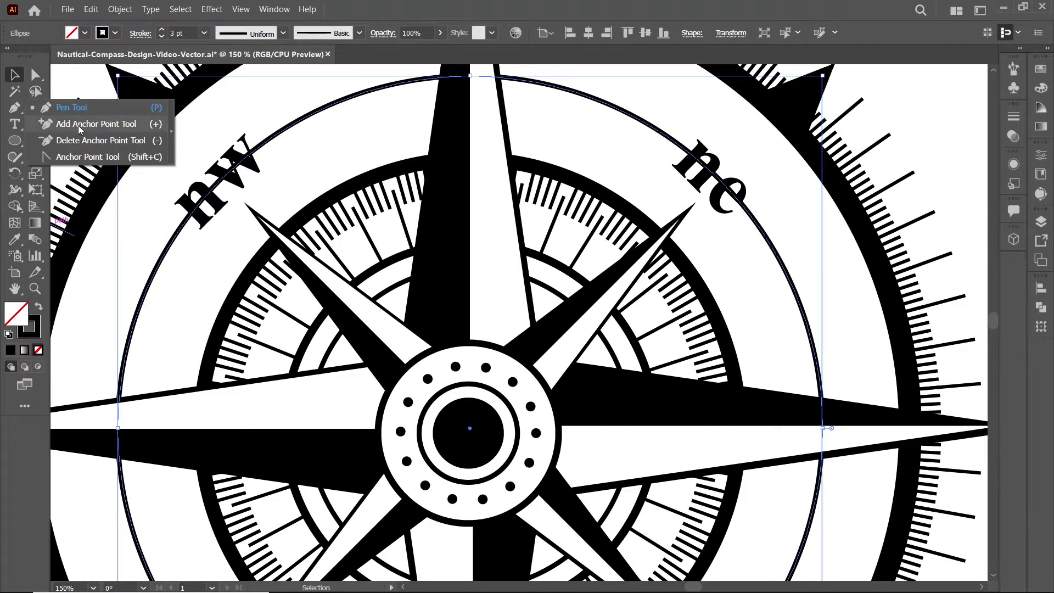
click(80, 124)
click(269, 138)
click(689, 152)
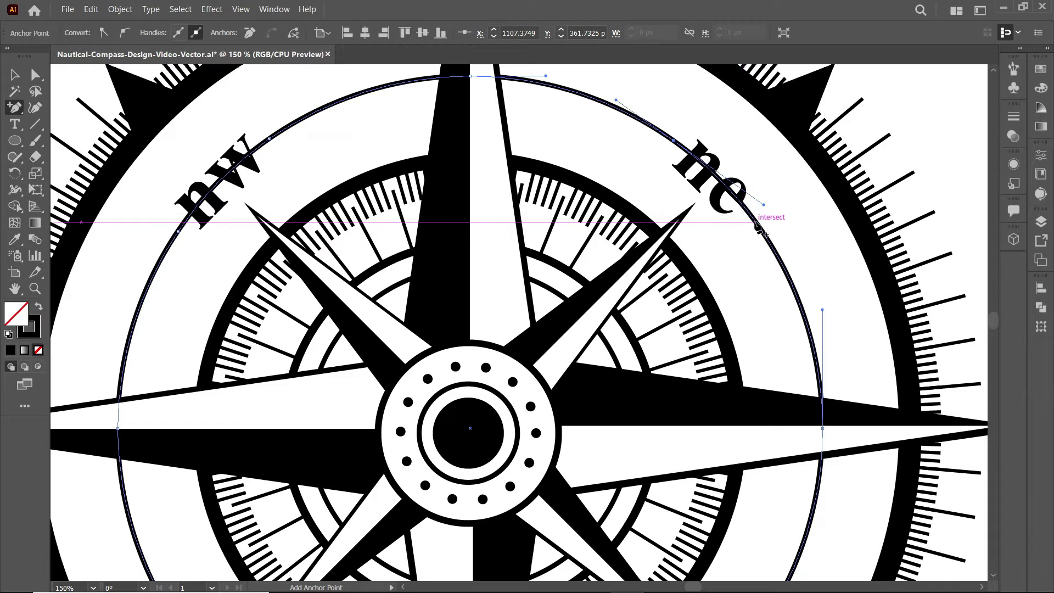
scroll(761, 226, down, 5)
click(332, 449)
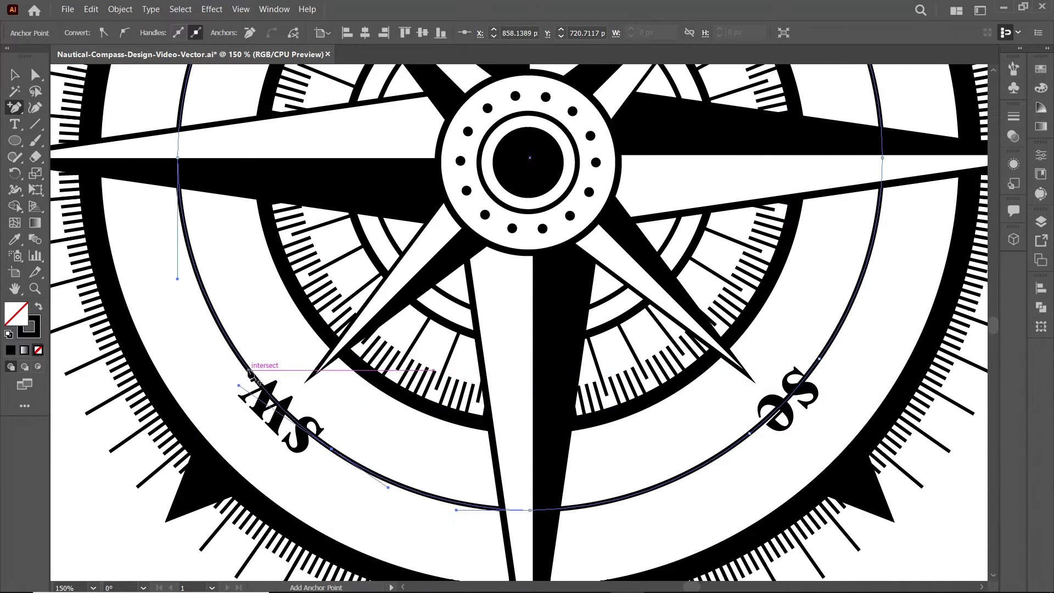
Step: Cut the ring with the Scissors tool at the points near sw, nw and ne
drag(35, 156, 82, 179)
click(332, 449)
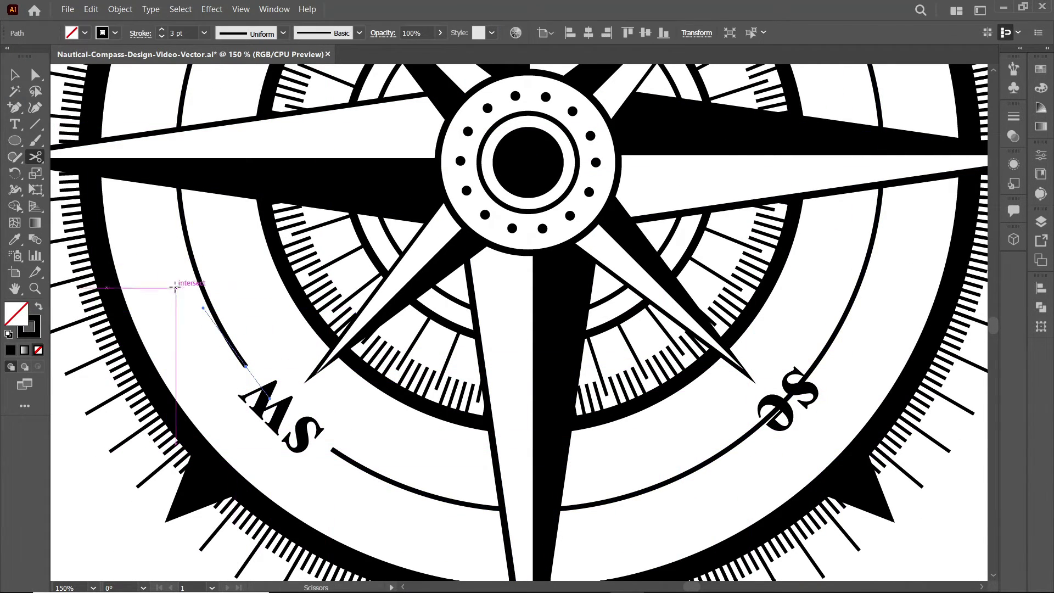
scroll(175, 287, up, 8)
click(330, 125)
scroll(735, 198, up, 2)
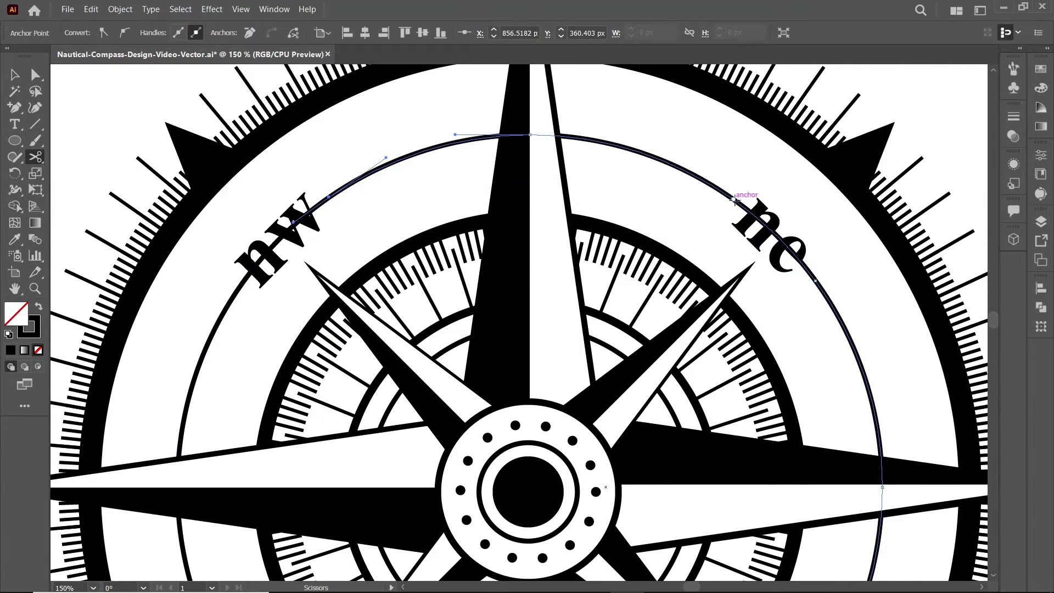
click(735, 199)
scroll(846, 329, down, 5)
Step: Remove the cut arc pieces behind the labels and fit the compass back into view
key(v)
scroll(813, 395, down, 1)
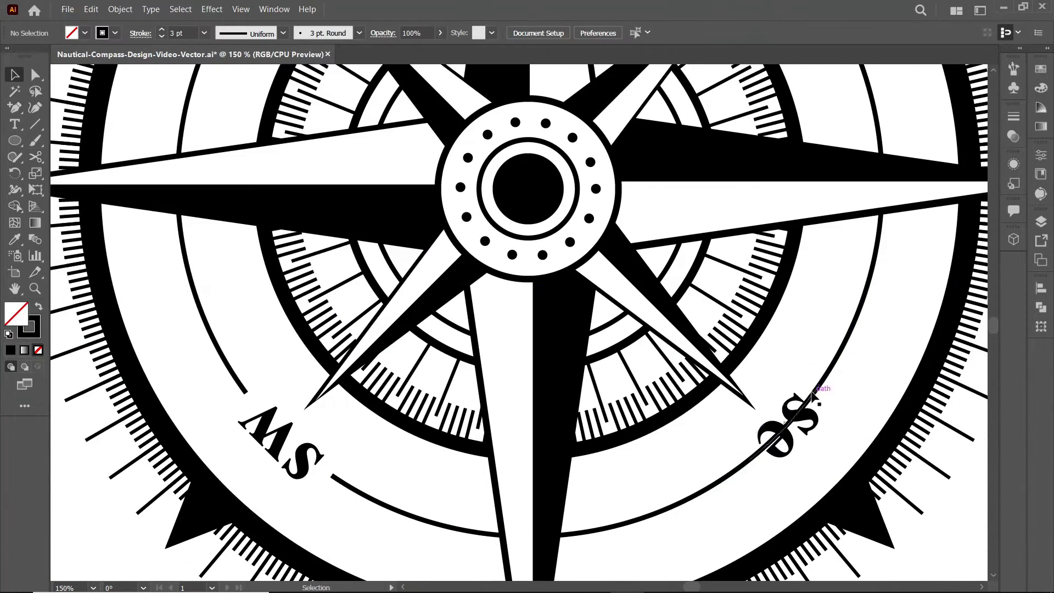
scroll(549, 274, up, 5)
scroll(322, 153, up, 1)
click(780, 189)
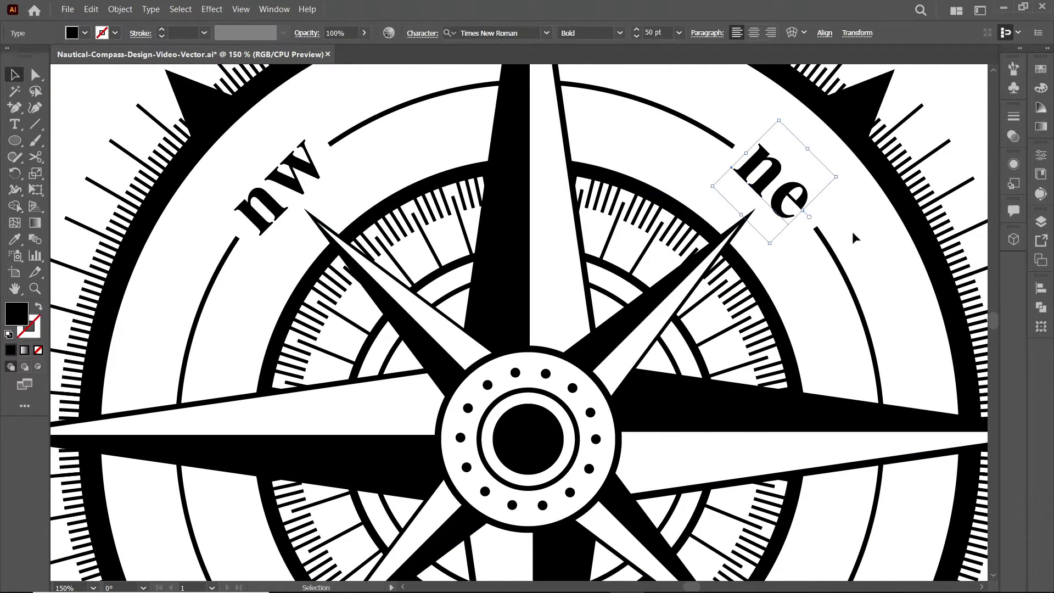
click(852, 232)
scroll(852, 232, down, 2)
scroll(769, 330, down, 4)
key(ctrl+0)
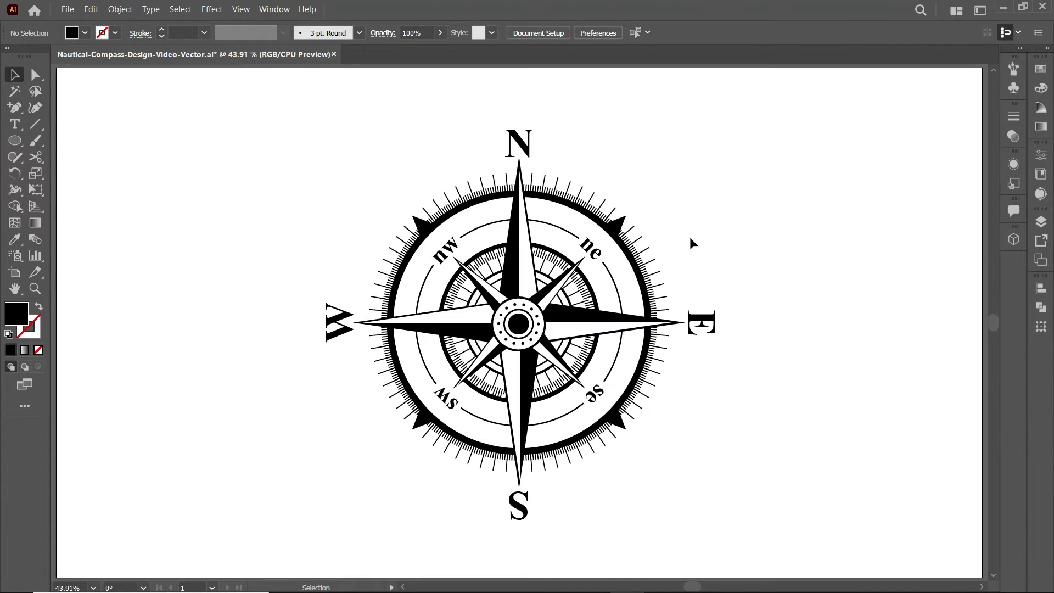
Step: Create a '15' label just below the N and make a 15° rotated copy around the centre
key(t)
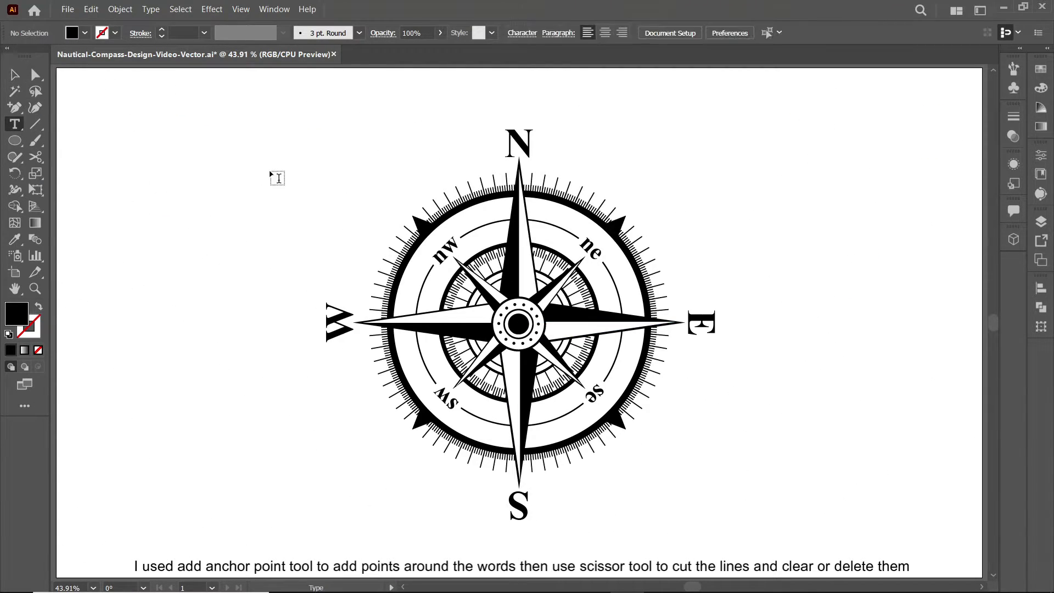
click(274, 171)
text(15)
key(Escape)
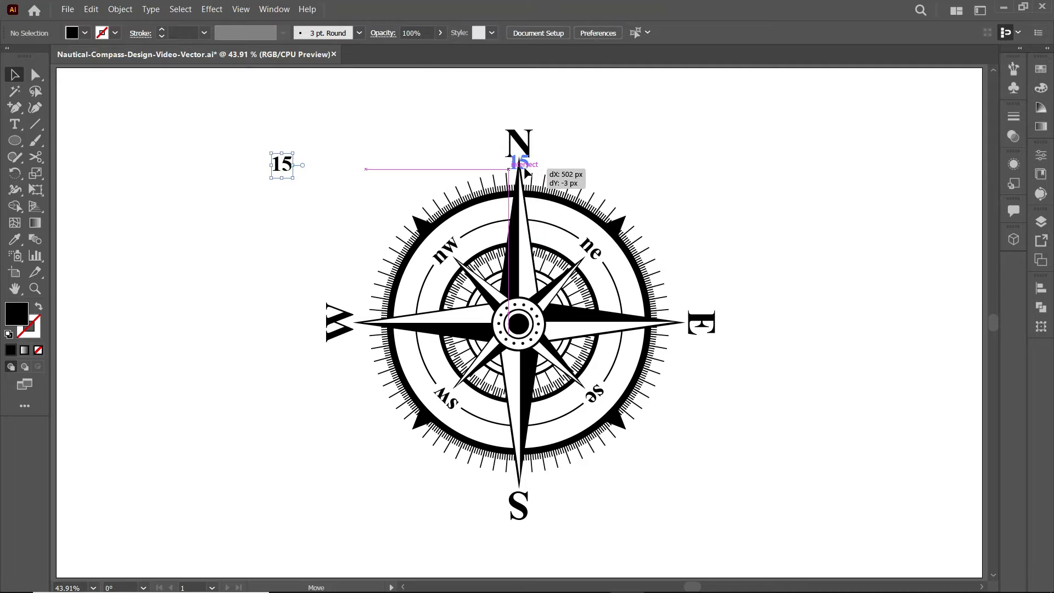
mouse_move(289, 173)
mouse_down()
mouse_move(526, 173)
mouse_move(528, 156)
mouse_up()
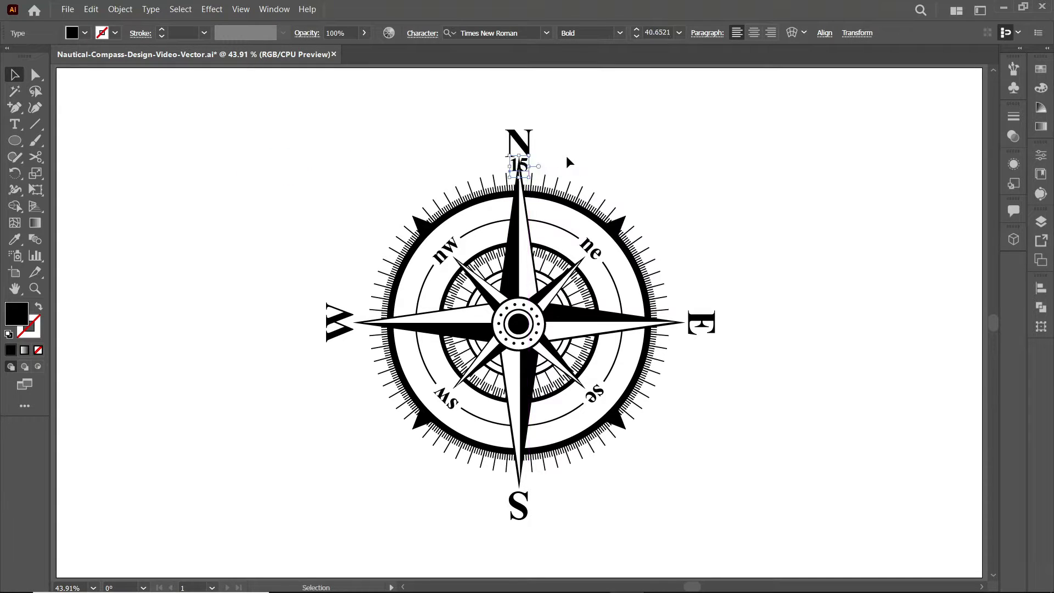
alt+click(518, 324)
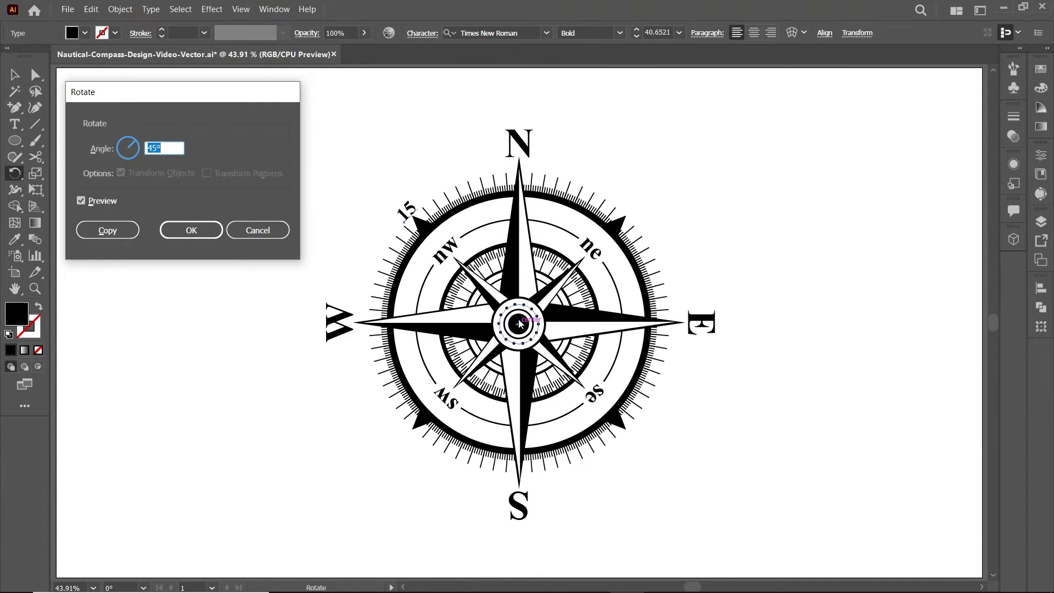
text(51)
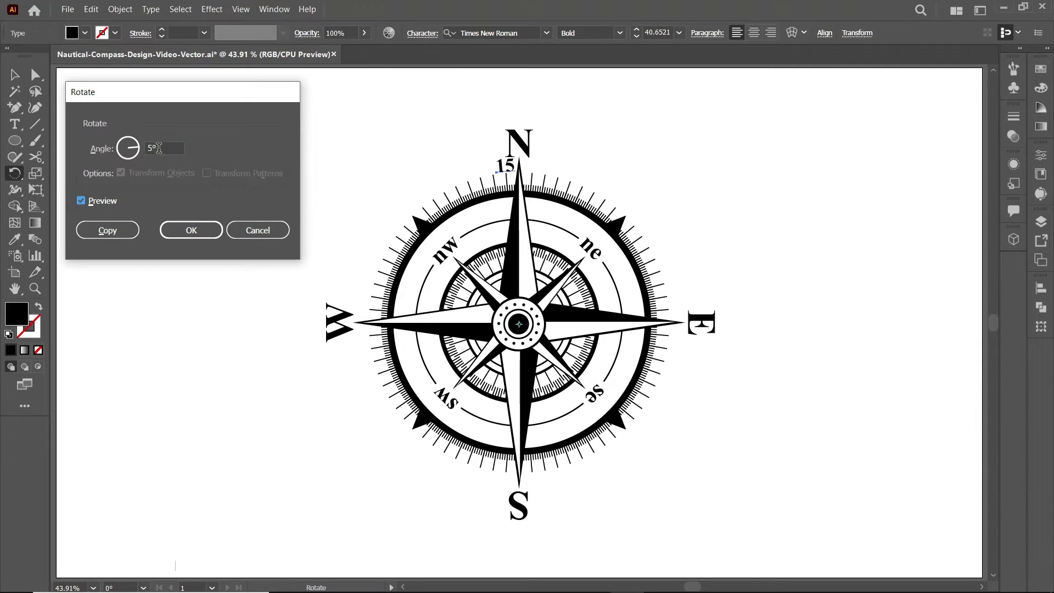
click(108, 231)
Step: Repeat the 15° copies around the ring and retype the labels as degree values up to 345
key(ctrl+d)
key(ctrl+d)
key(ctrl+d)
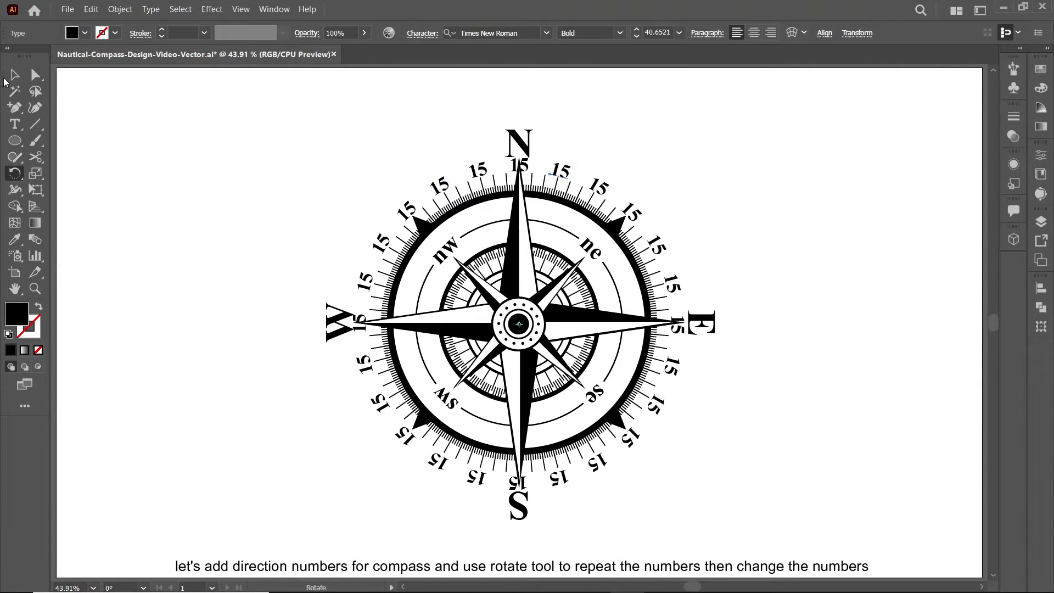
key(v)
click(170, 289)
key(t)
double_click(597, 186)
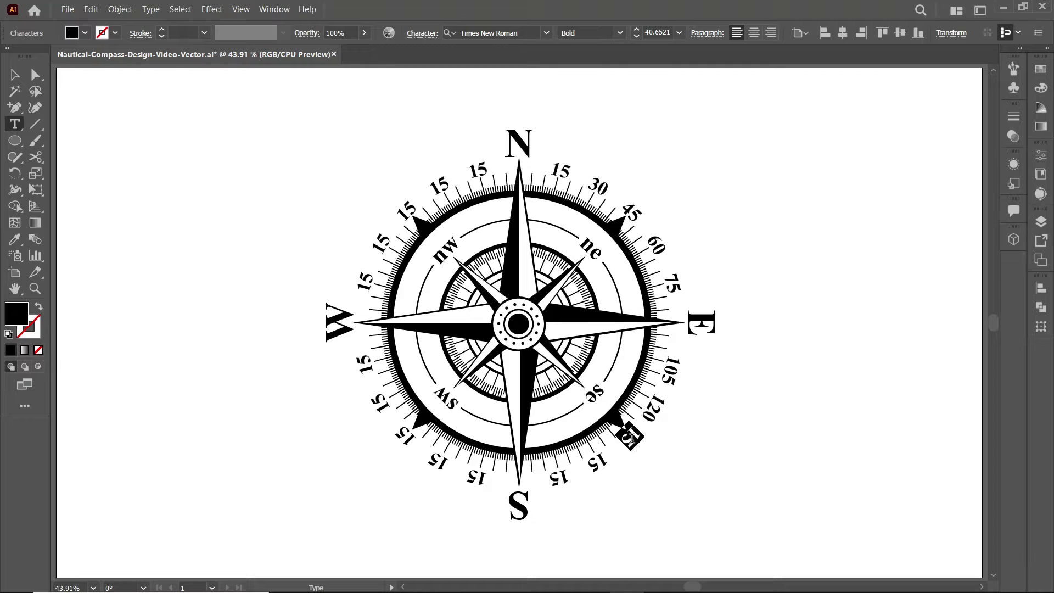
double_click(598, 460)
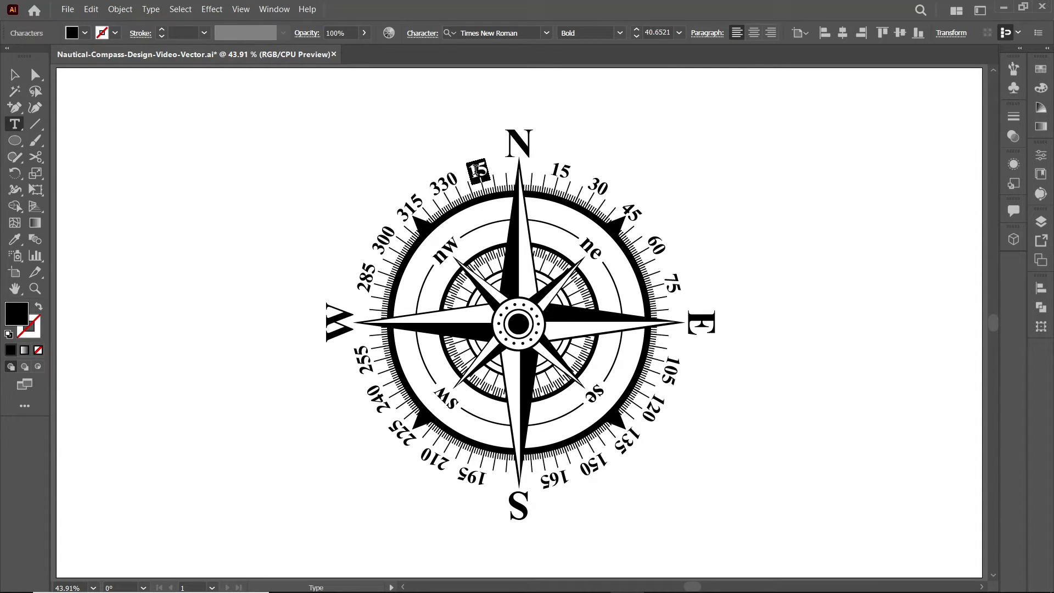
text(345)
key(Escape)
click(228, 151)
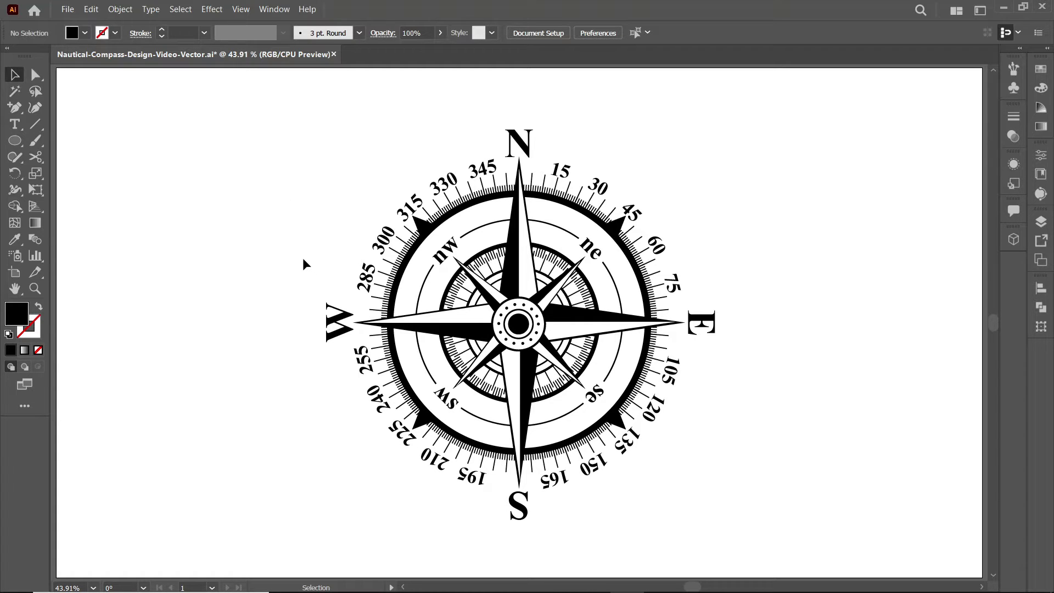
Step: Group all the degree-number labels into one group
drag(352, 154, 483, 474)
drag(689, 491, 527, 159)
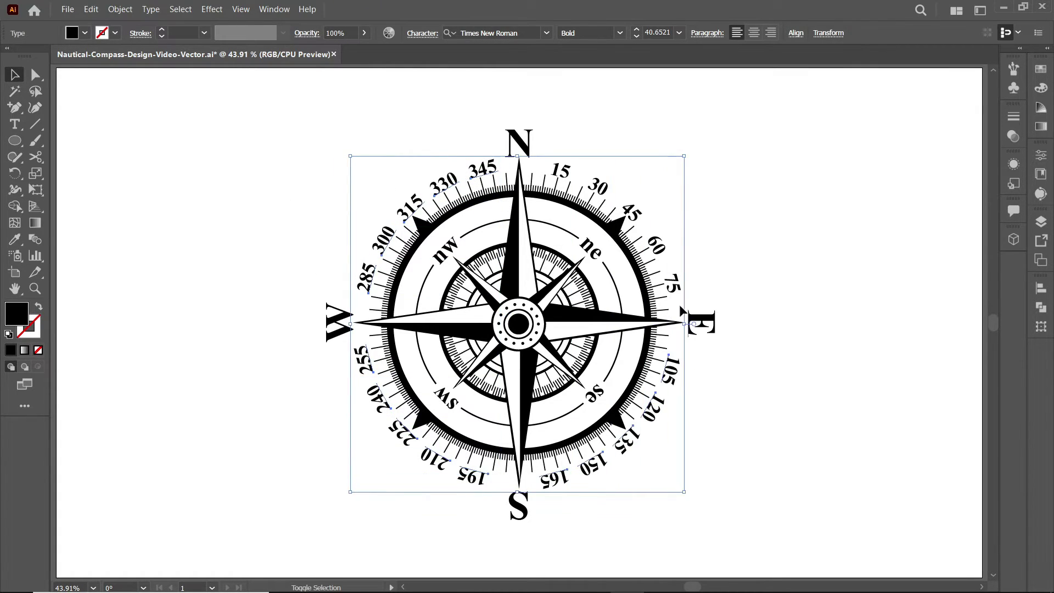
key(ctrl+g)
click(671, 151)
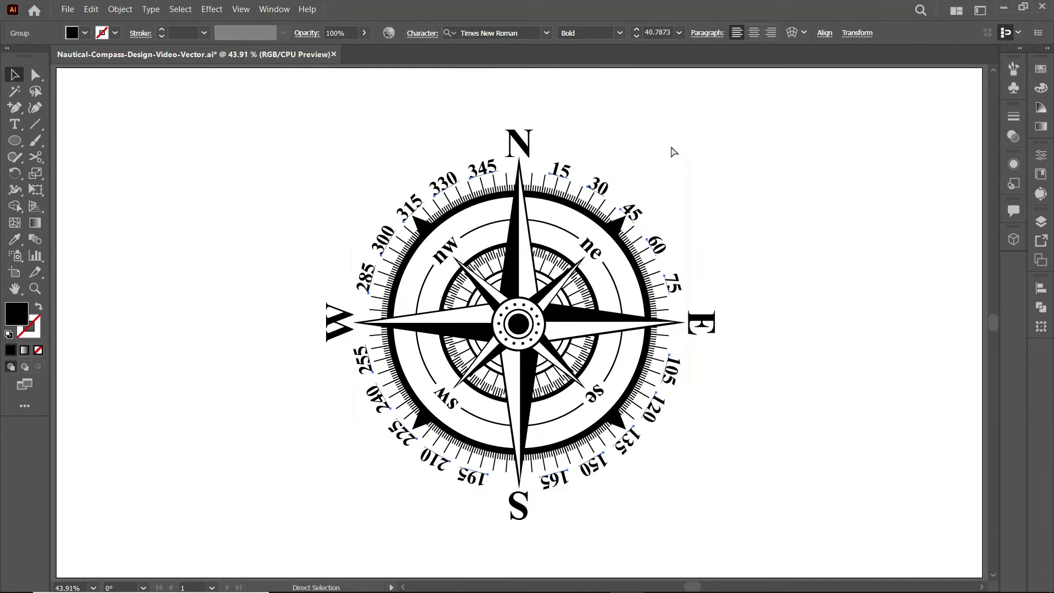
Step: Zoom in and enter the degree-number group in isolation mode
key(ctrl+plus)
key(ctrl+plus)
scroll(774, 141, up, 2)
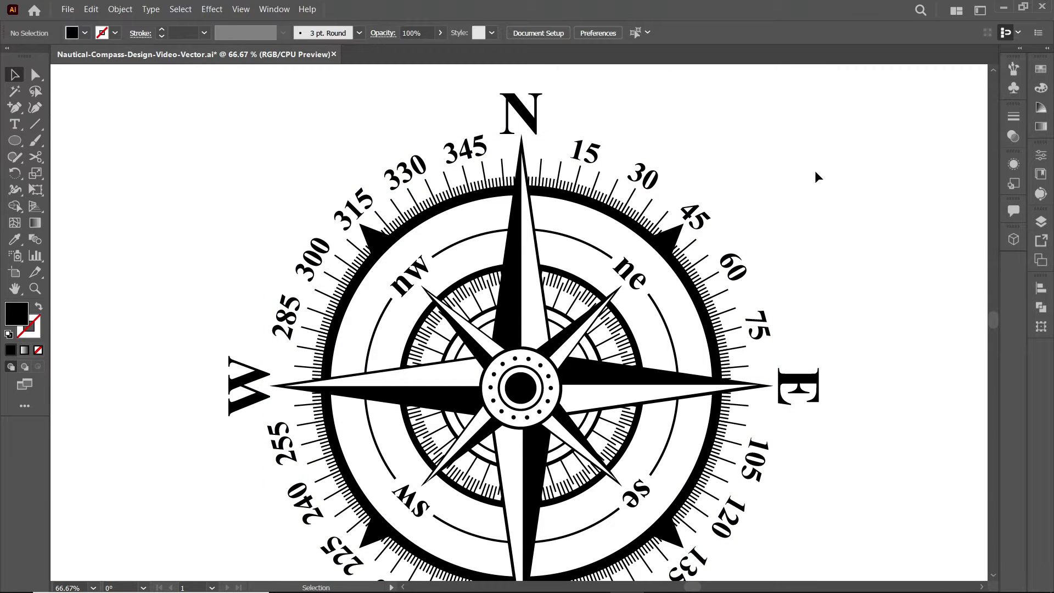
click(471, 151)
scroll(775, 239, down, 2)
double_click(736, 211)
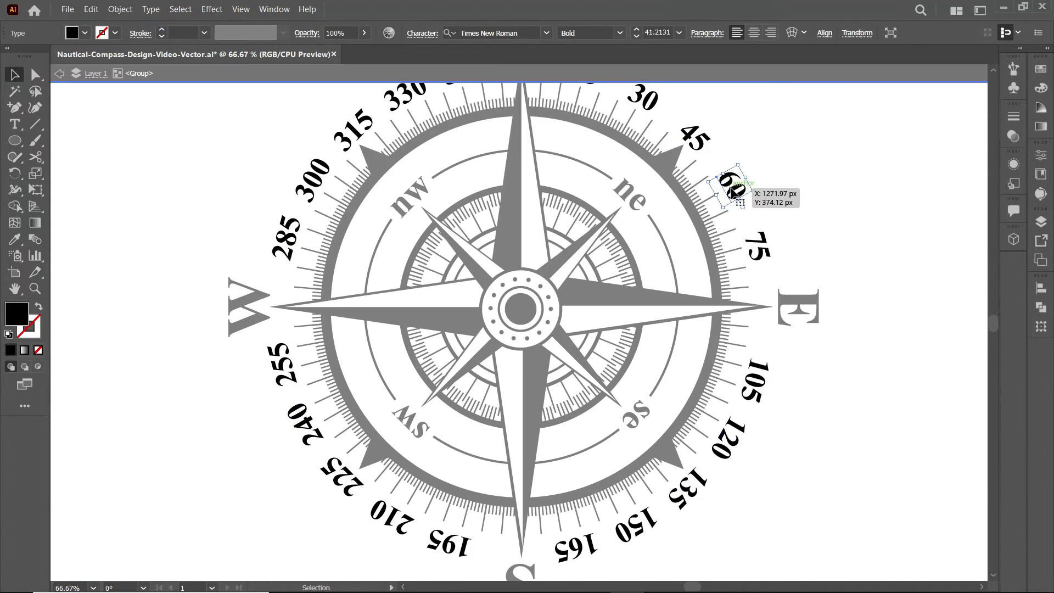
scroll(770, 318, down, 2)
click(770, 321)
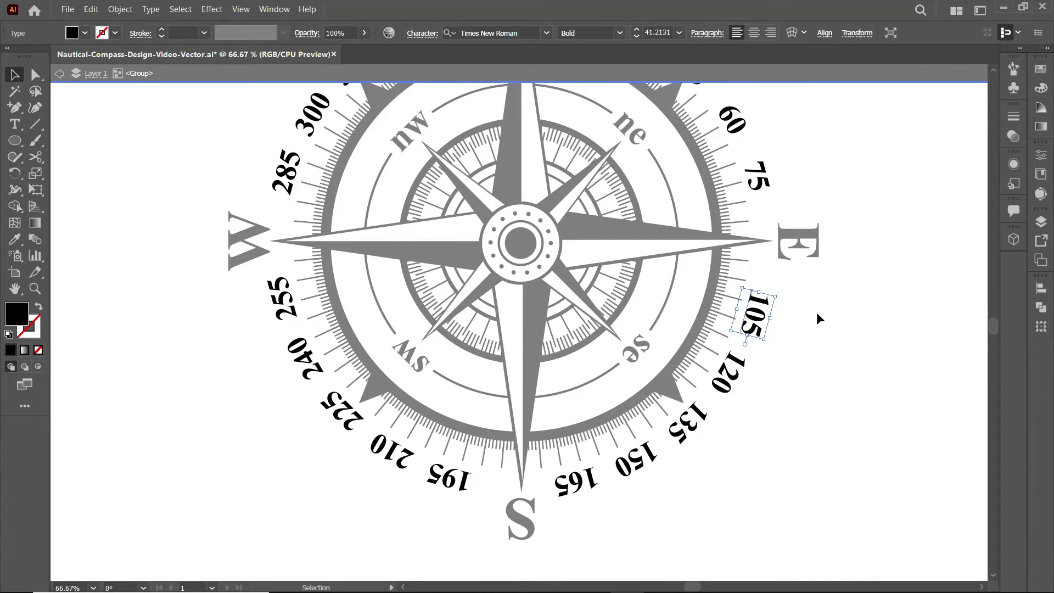
Step: Rotate the 120, 135, 150 and 165 labels in line with the dial
click(762, 374)
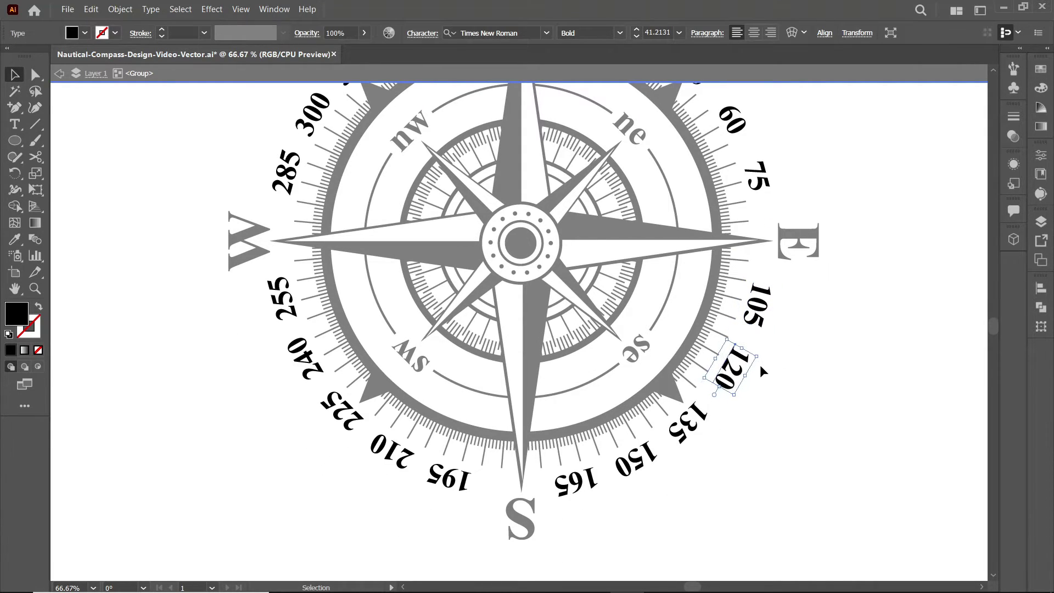
drag(762, 371, 780, 384)
click(686, 420)
drag(736, 424, 731, 417)
click(640, 456)
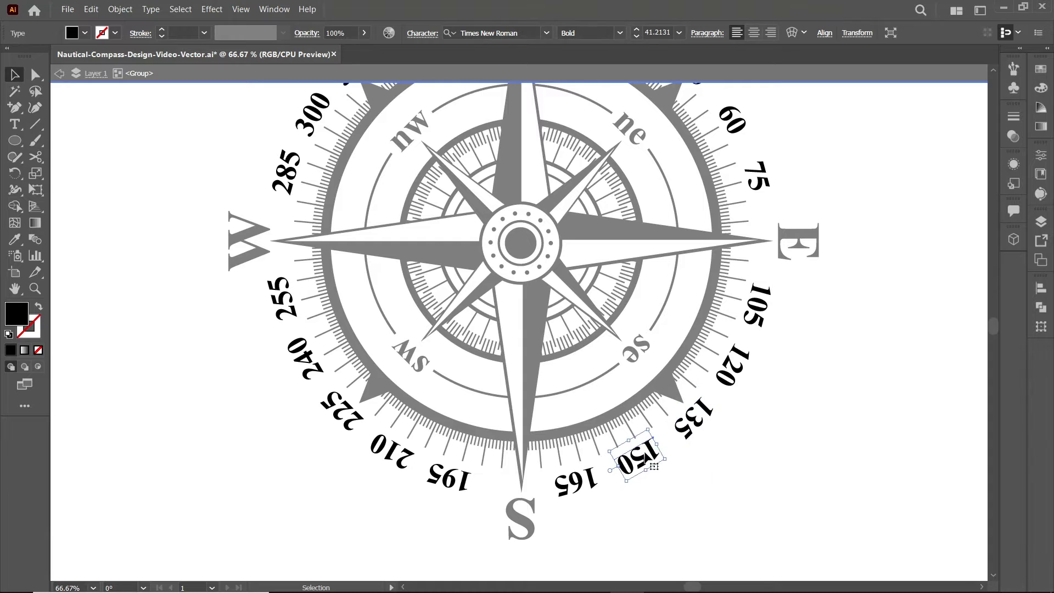
drag(654, 466, 662, 446)
click(576, 481)
drag(590, 491, 601, 478)
Step: Rotate the 195, 210, 225 and 240 labels to follow the dial
click(458, 481)
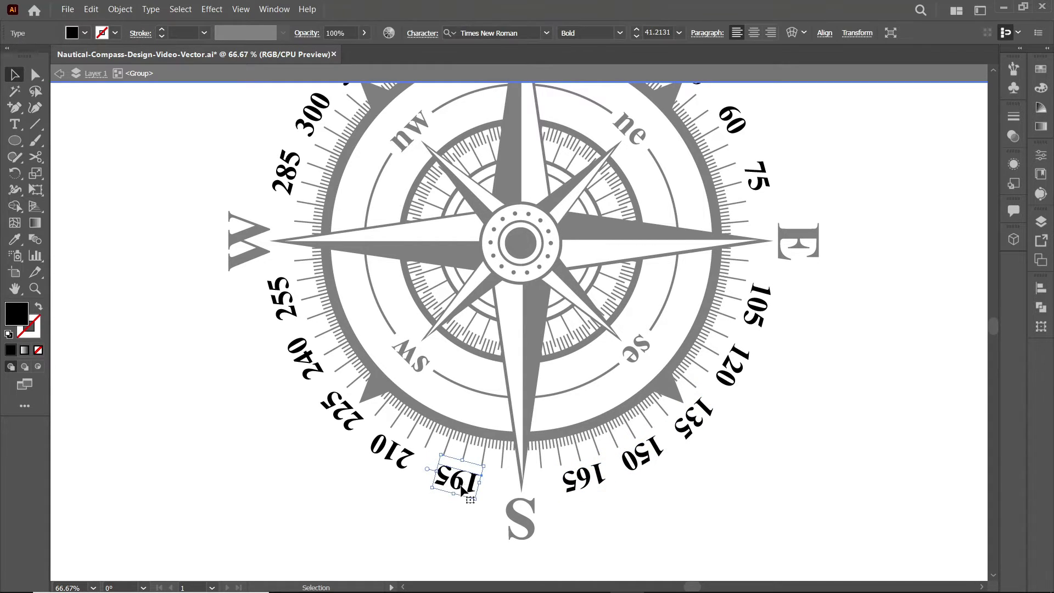
click(407, 461)
drag(379, 480, 387, 466)
click(344, 412)
drag(357, 431, 352, 423)
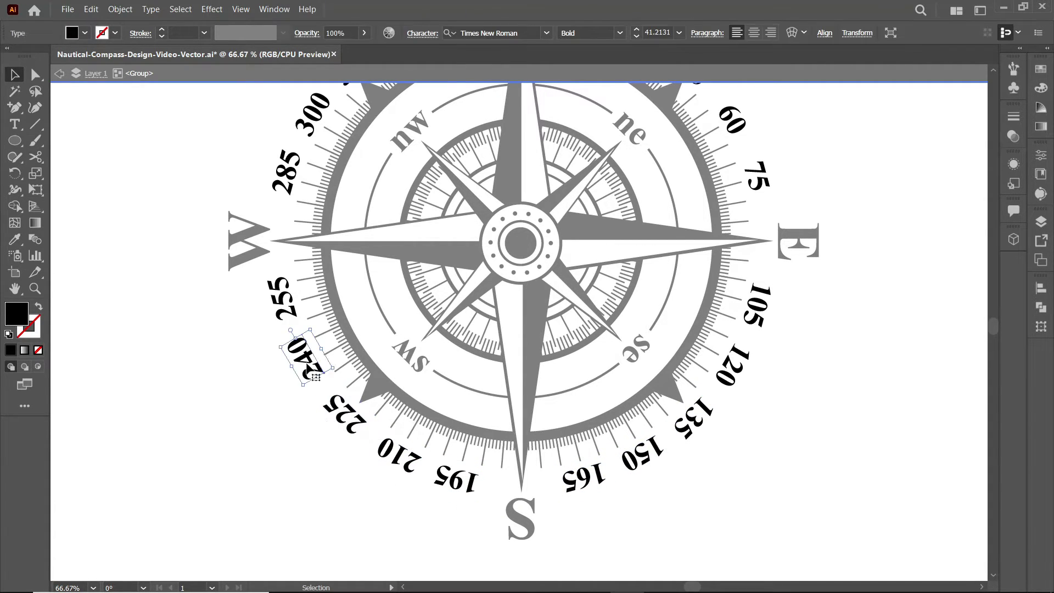
click(308, 362)
drag(307, 395, 277, 359)
Step: Align the 300, 315, 330 and 345 labels along the dial, then exit isolation mode
scroll(296, 341, up, 4)
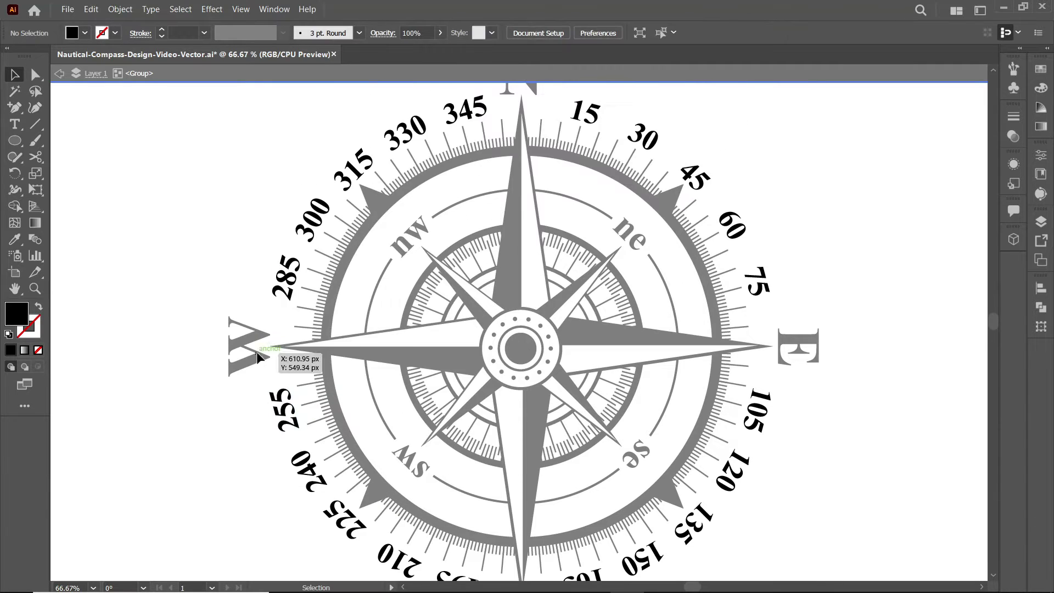
click(312, 222)
drag(356, 171, 362, 177)
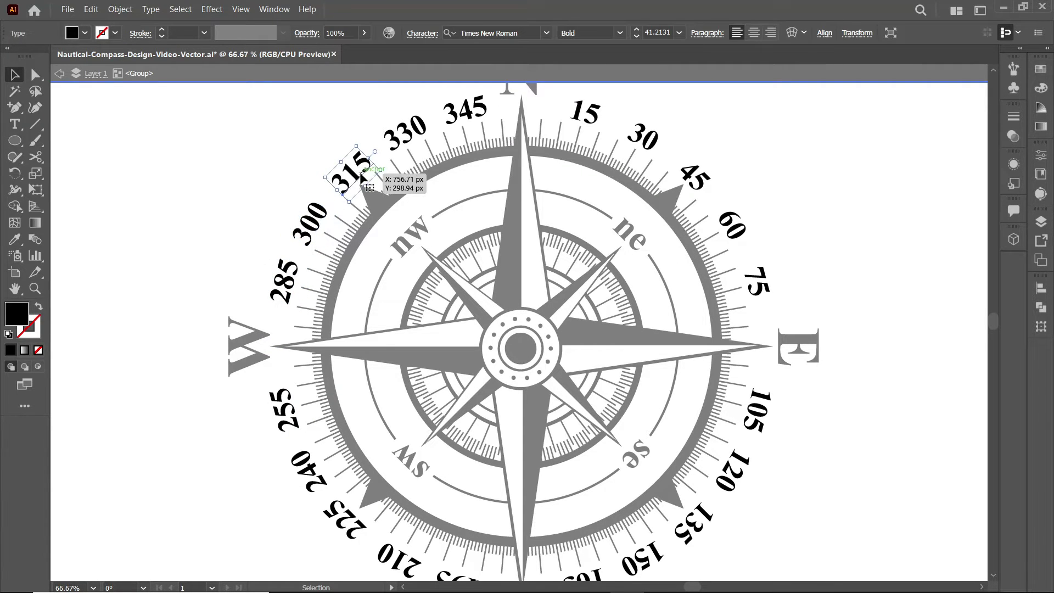
drag(404, 131, 401, 135)
drag(465, 110, 462, 113)
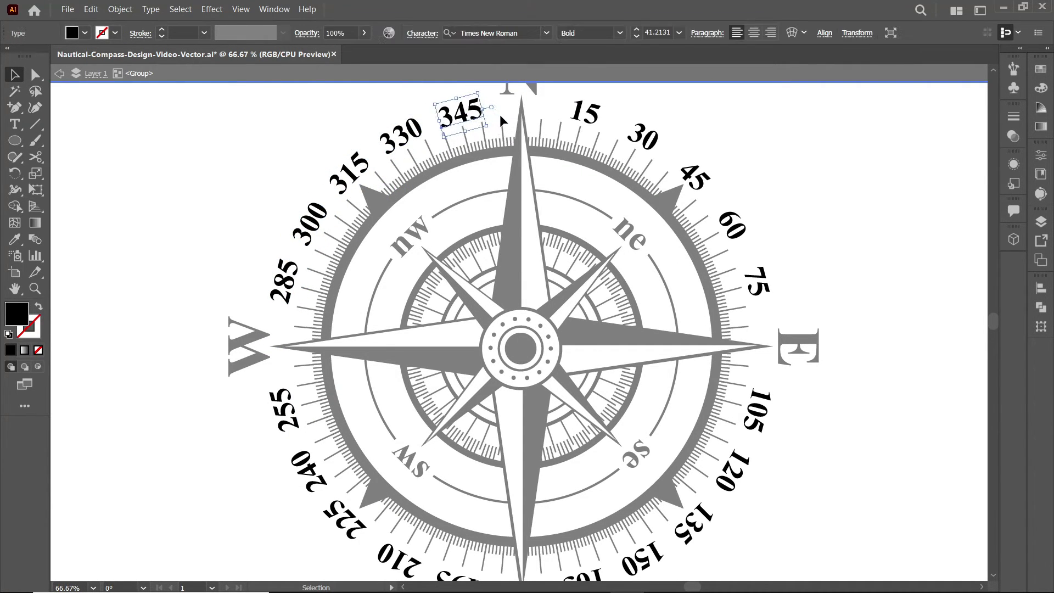
double_click(689, 112)
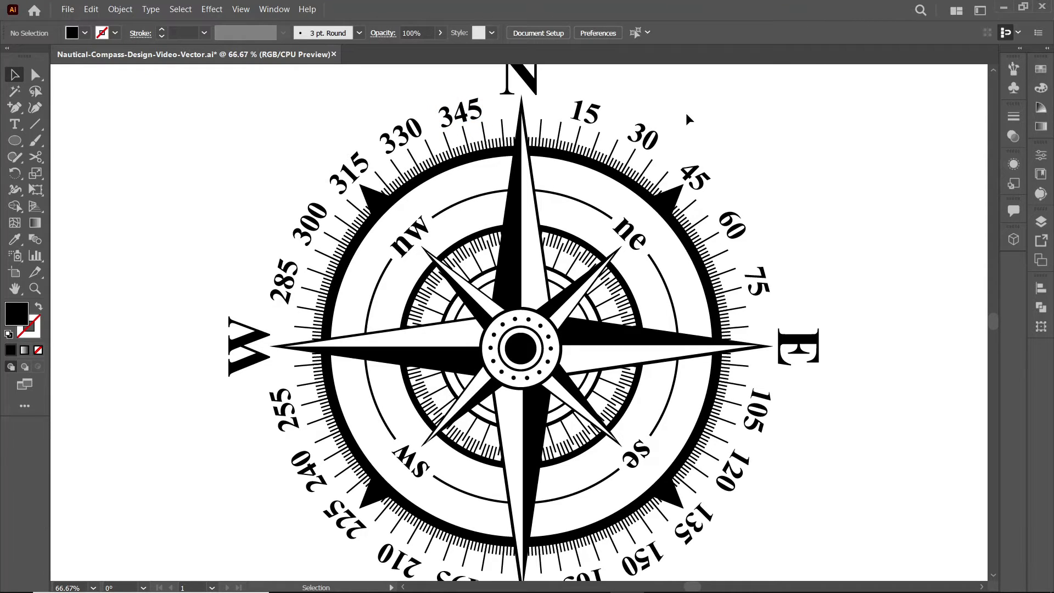
Step: Fit the artboard in view and group the degree-number labels
key(ctrl+0)
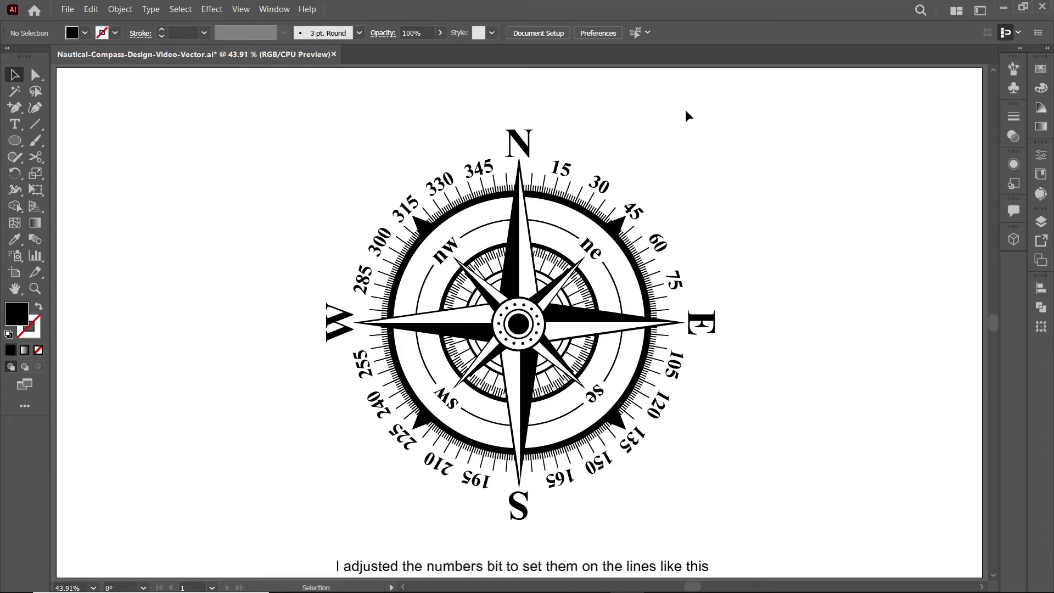
key(ctrl+a)
click(331, 187)
click(518, 154)
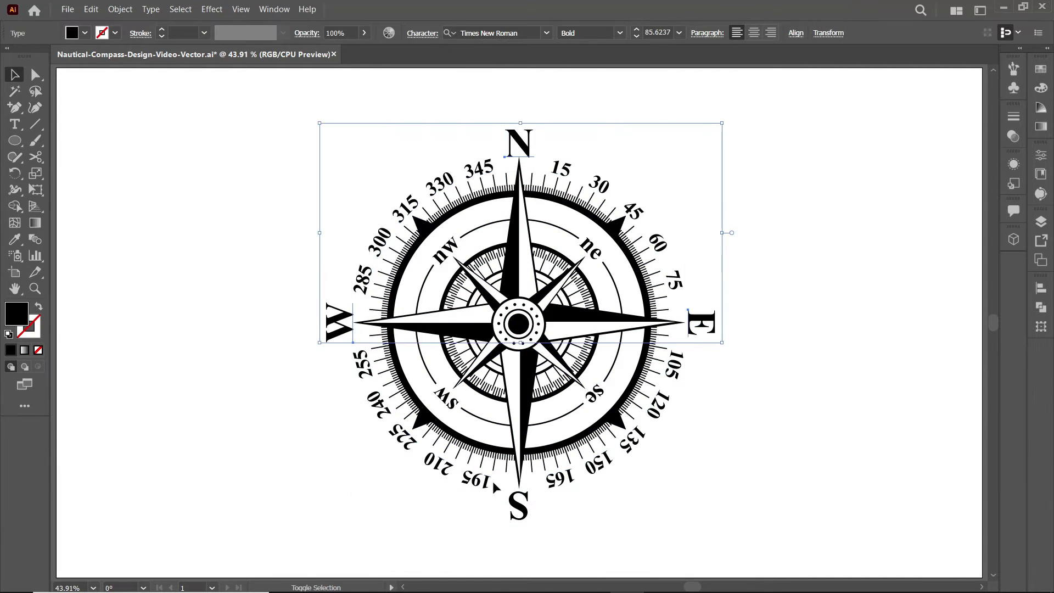
click(120, 9)
click(207, 68)
Step: Select the intercardinal labels and the inner ring parts of the compass
click(450, 395)
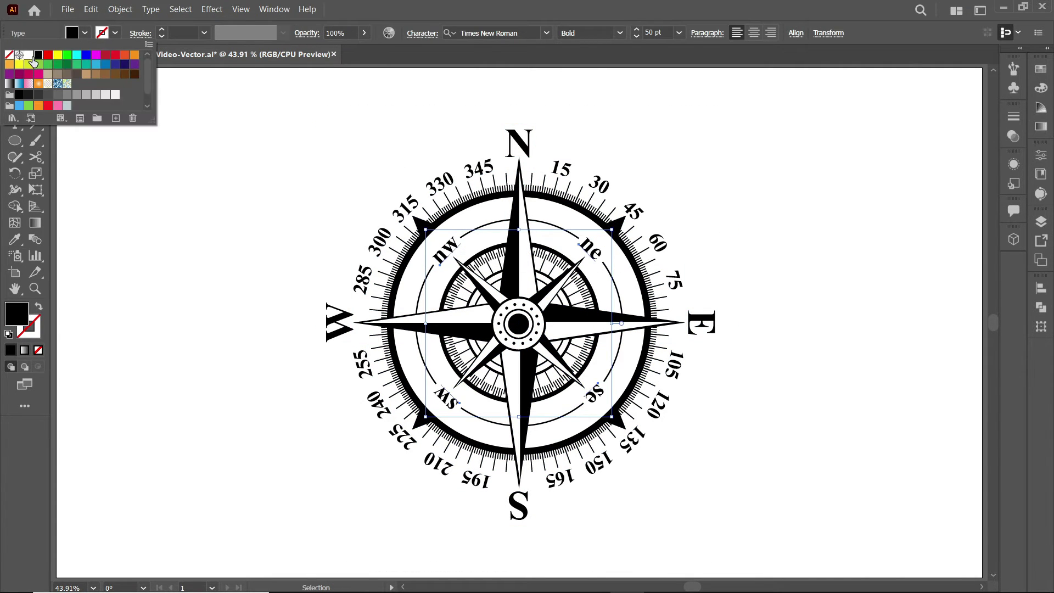
click(120, 10)
click(421, 354)
click(228, 209)
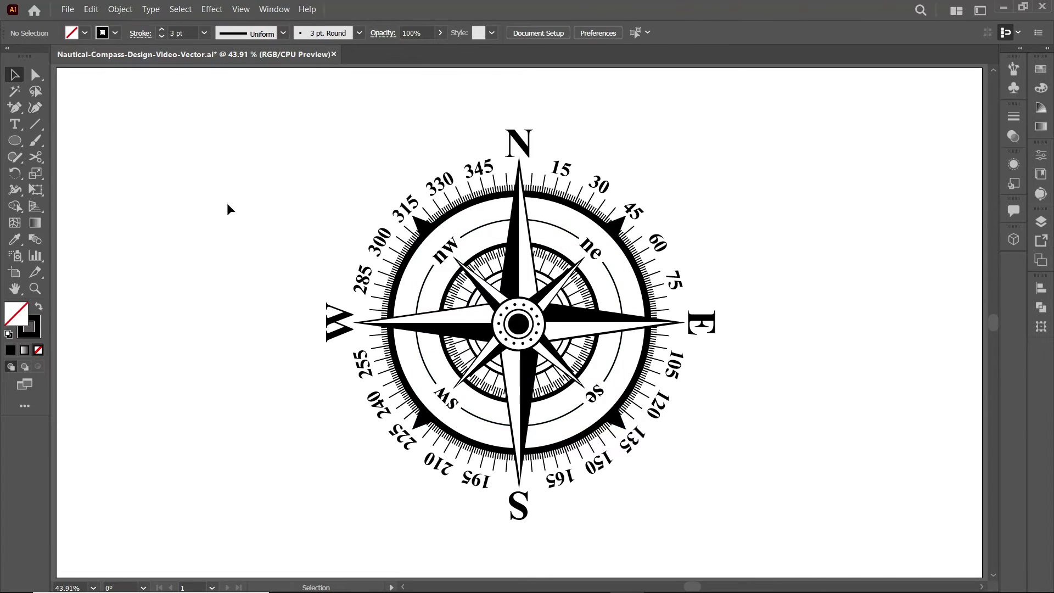
click(479, 434)
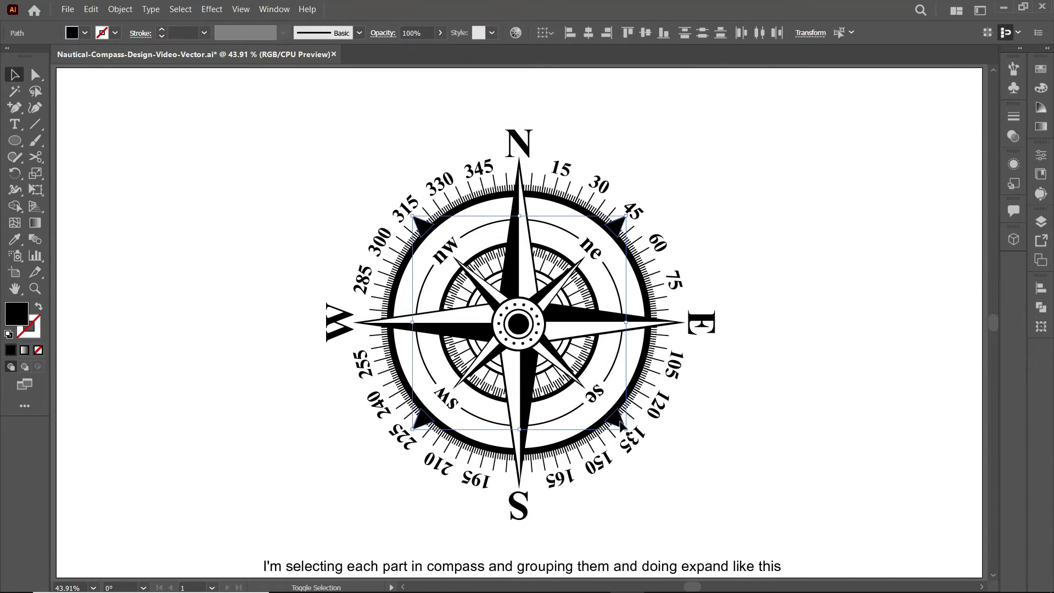
shift+click(483, 446)
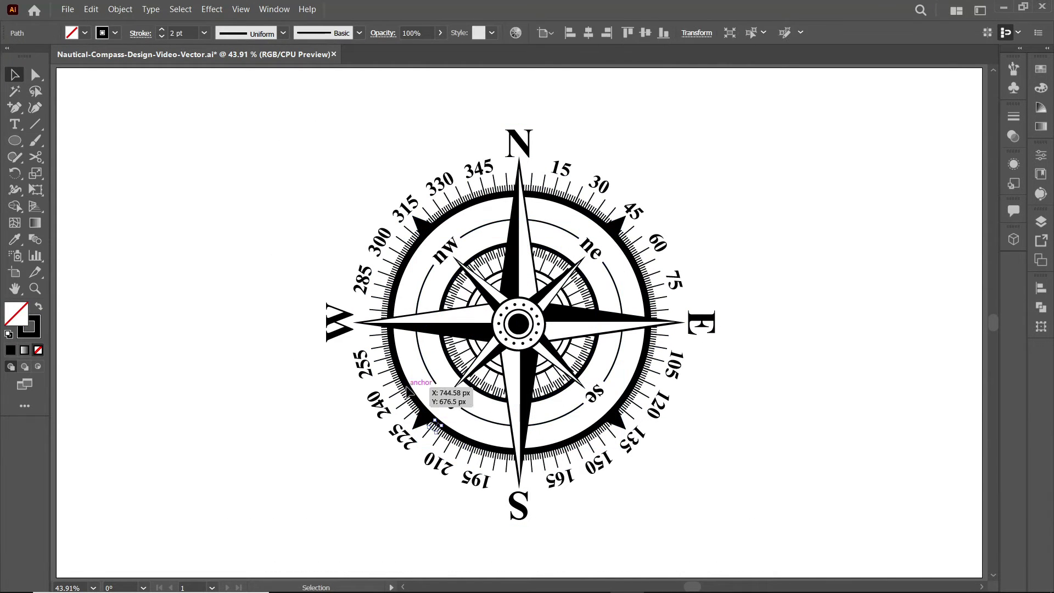
Step: Shift-select the outer ring, thick ellipse, tick ring, compass star and centre hub
shift+click(396, 369)
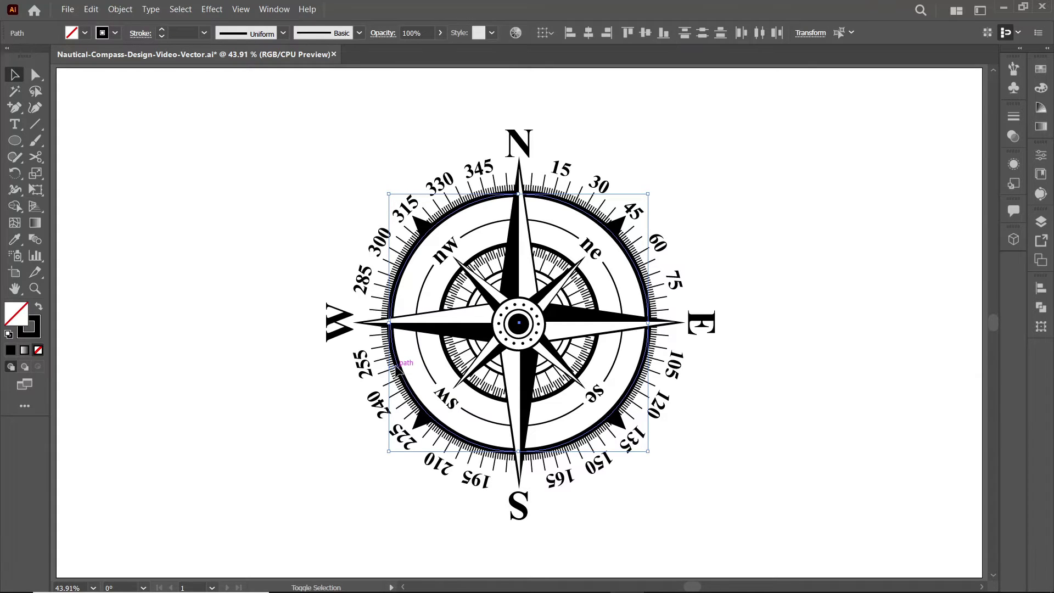
click(386, 344)
shift+click(393, 297)
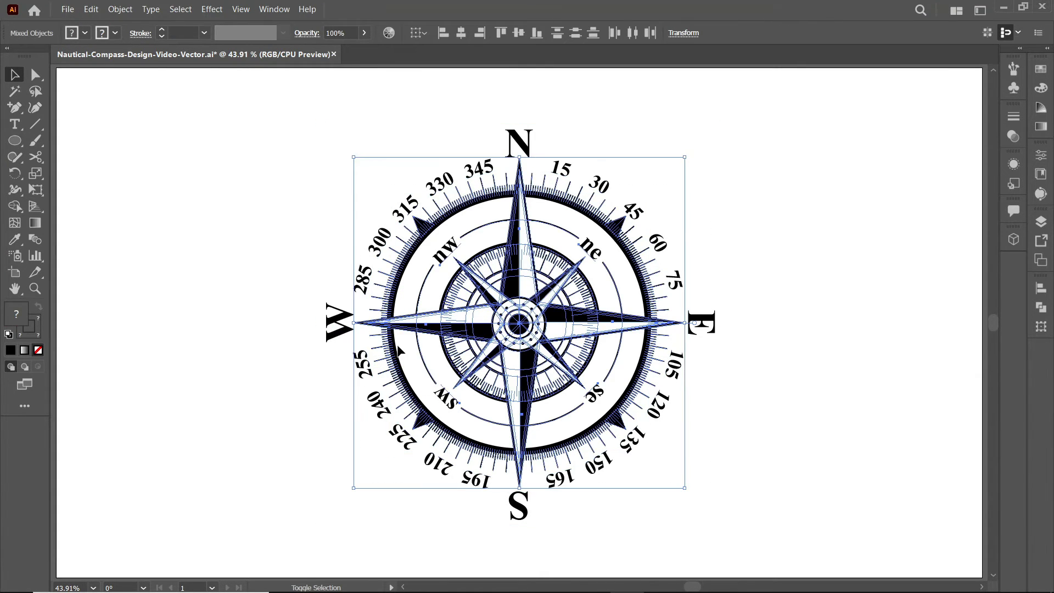
shift+click(596, 396)
shift+click(604, 322)
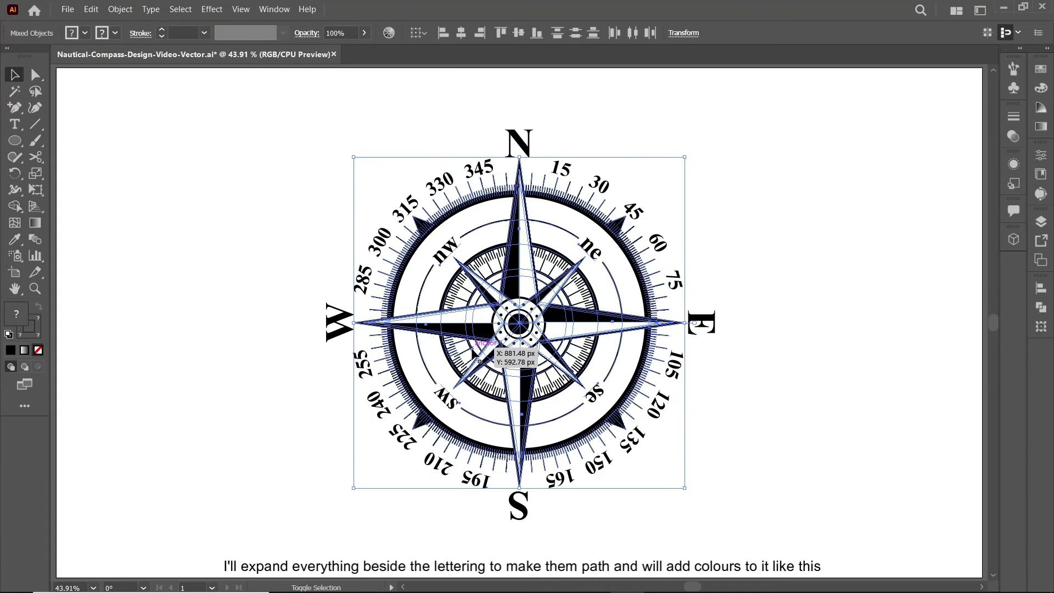
shift+click(695, 321)
Step: Expand the selected compass parts into plain paths and fill the compass red
click(120, 9)
click(155, 167)
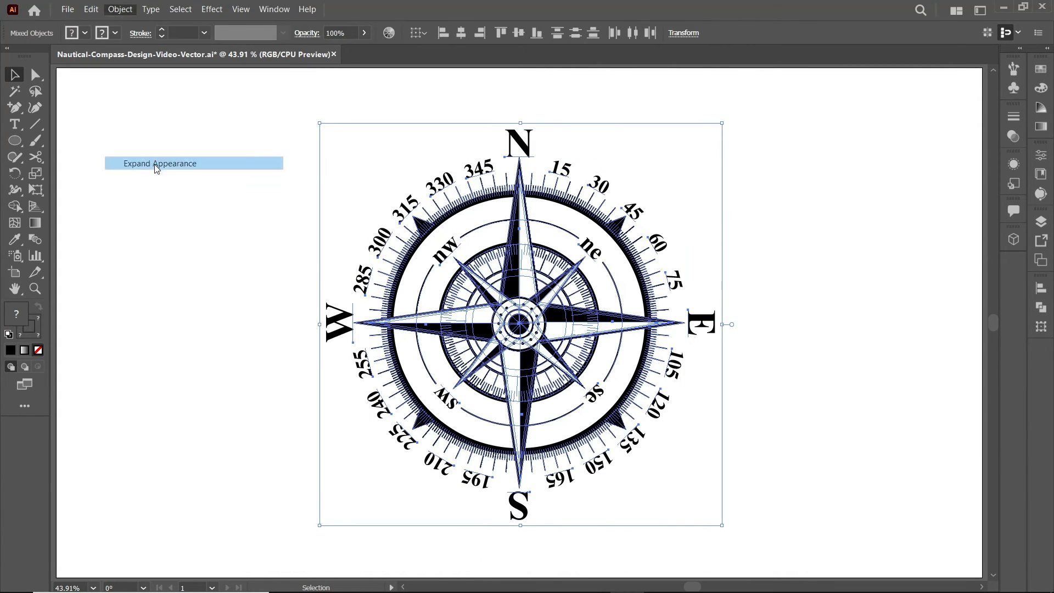
click(497, 369)
click(227, 242)
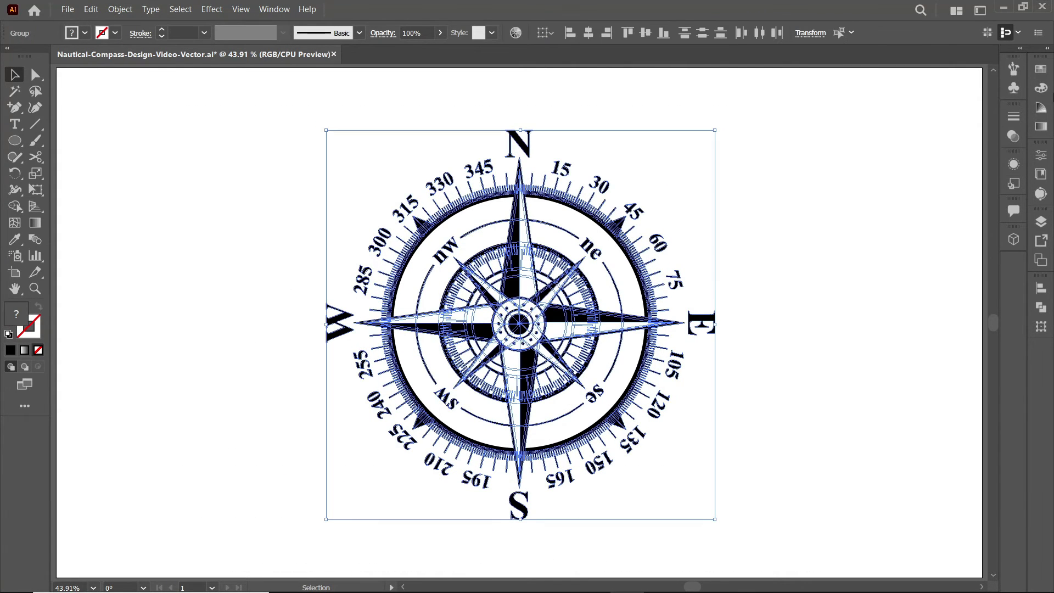
click(993, 62)
key(ctrl+shift+a)
key(F7)
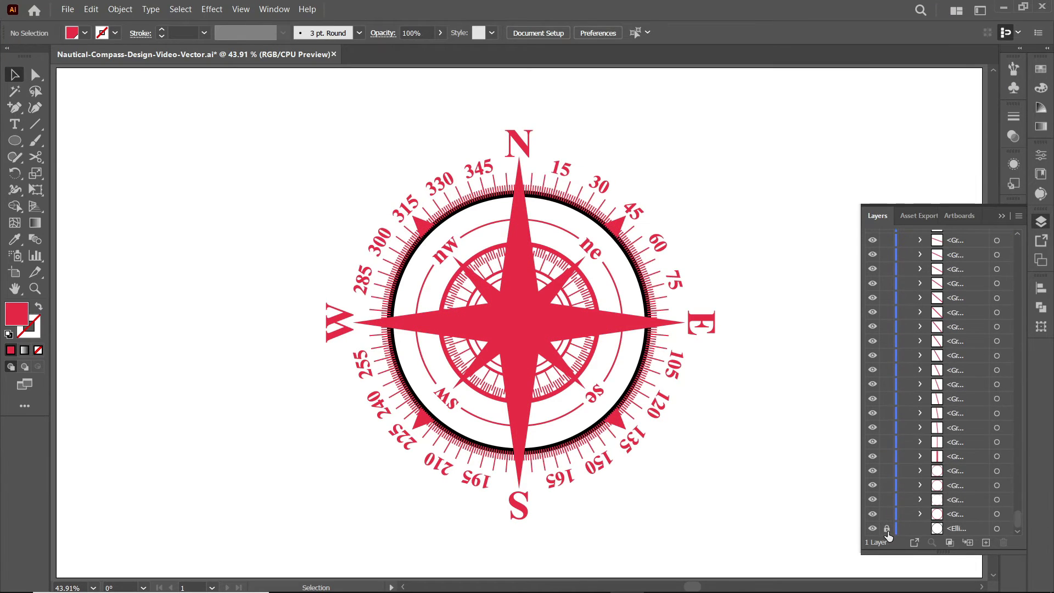
Step: Select the outer ring group, then fill the diagonal star red inside its group
click(997, 528)
key(F7)
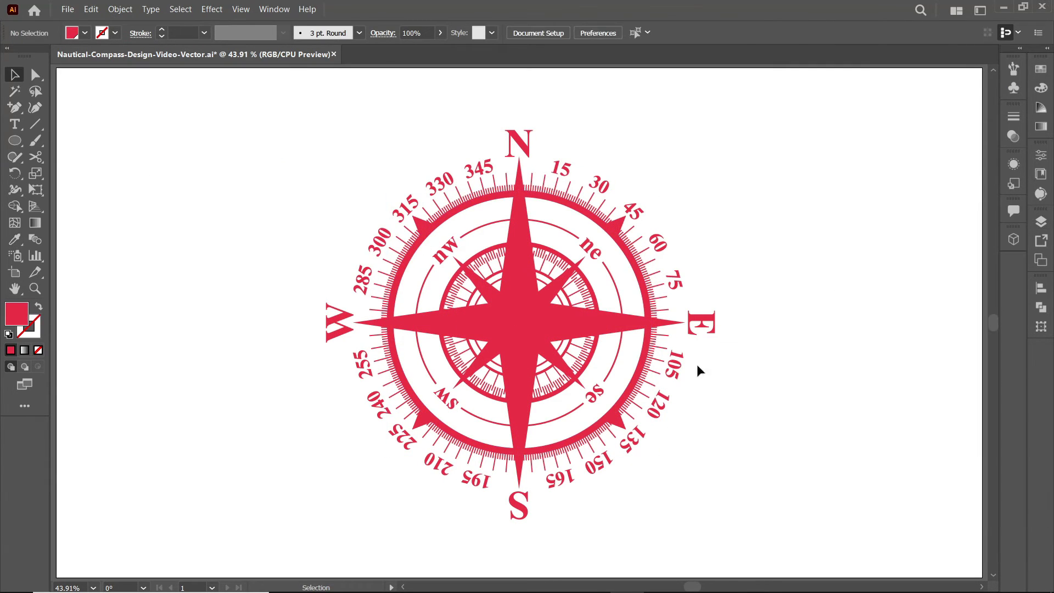
double_click(478, 317)
click(86, 33)
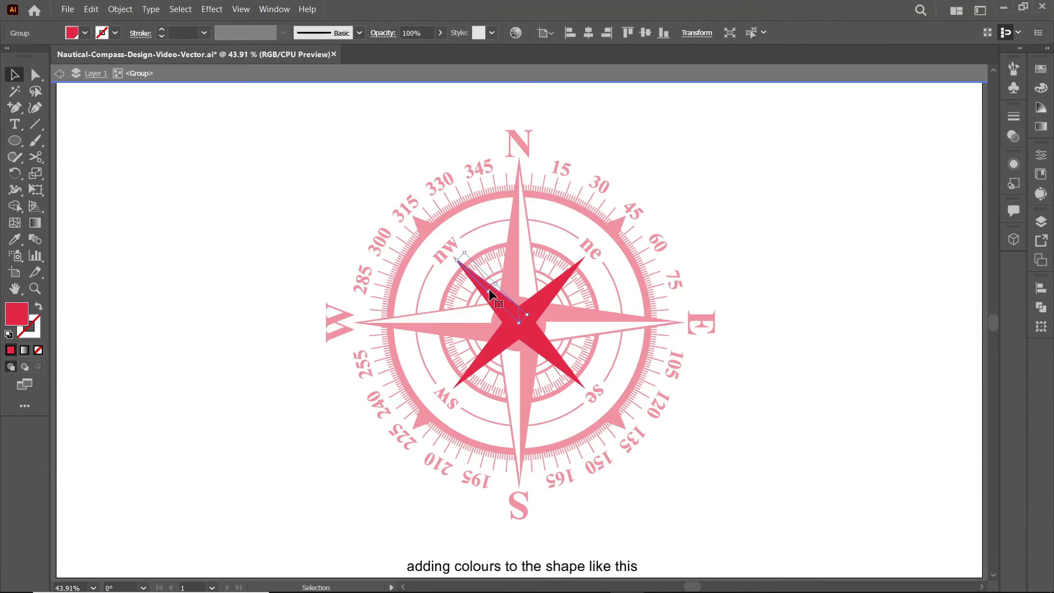
click(513, 341)
click(85, 33)
click(23, 62)
key(Escape)
Step: Enter the centre circle group and fill the centre circle red
click(529, 330)
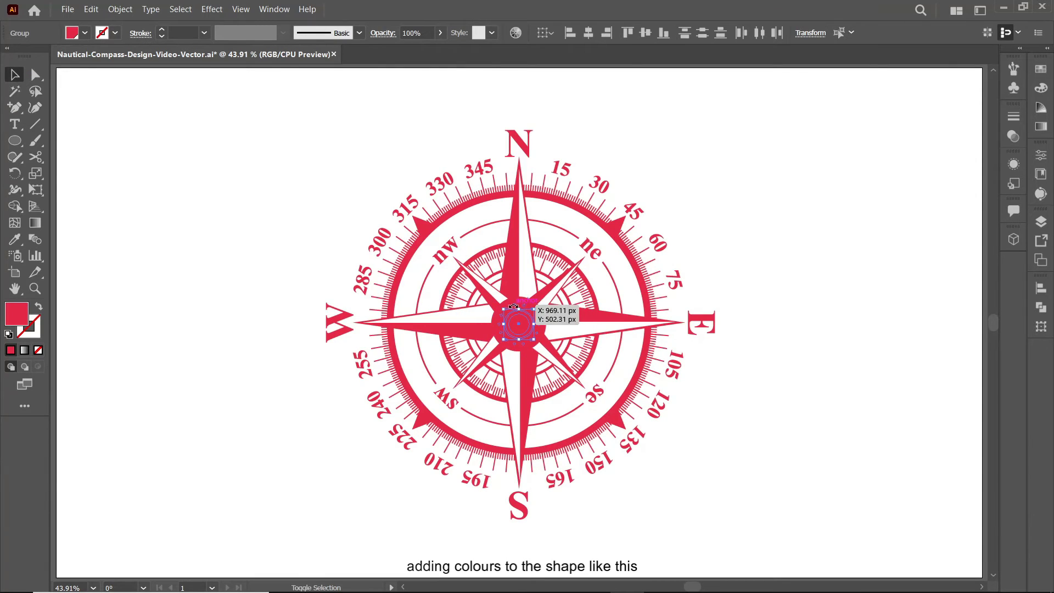
click(71, 33)
click(72, 33)
click(207, 277)
double_click(543, 336)
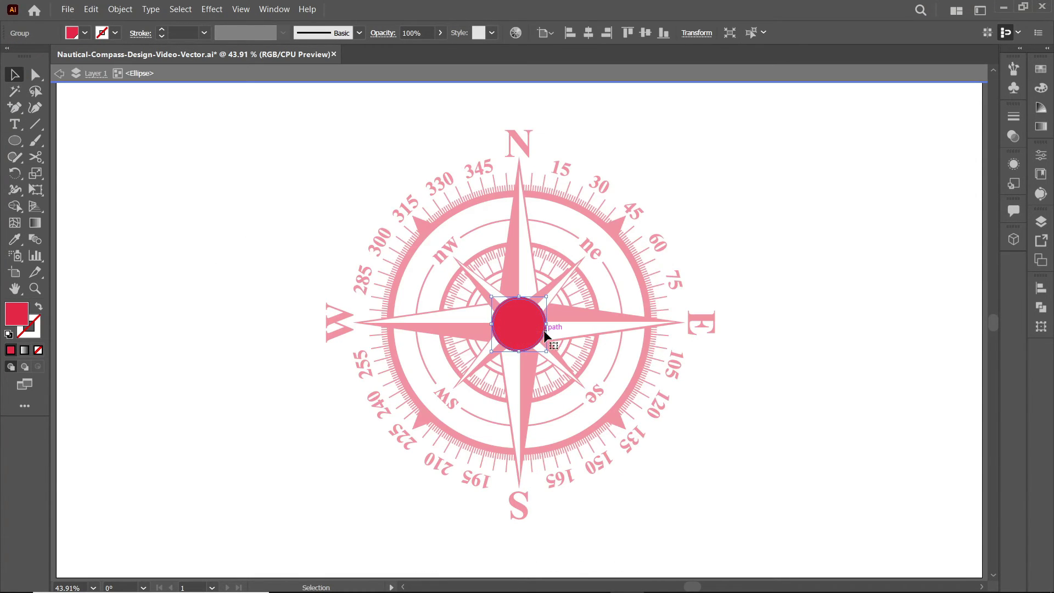
click(71, 33)
click(23, 61)
key(Escape)
click(448, 297)
click(277, 328)
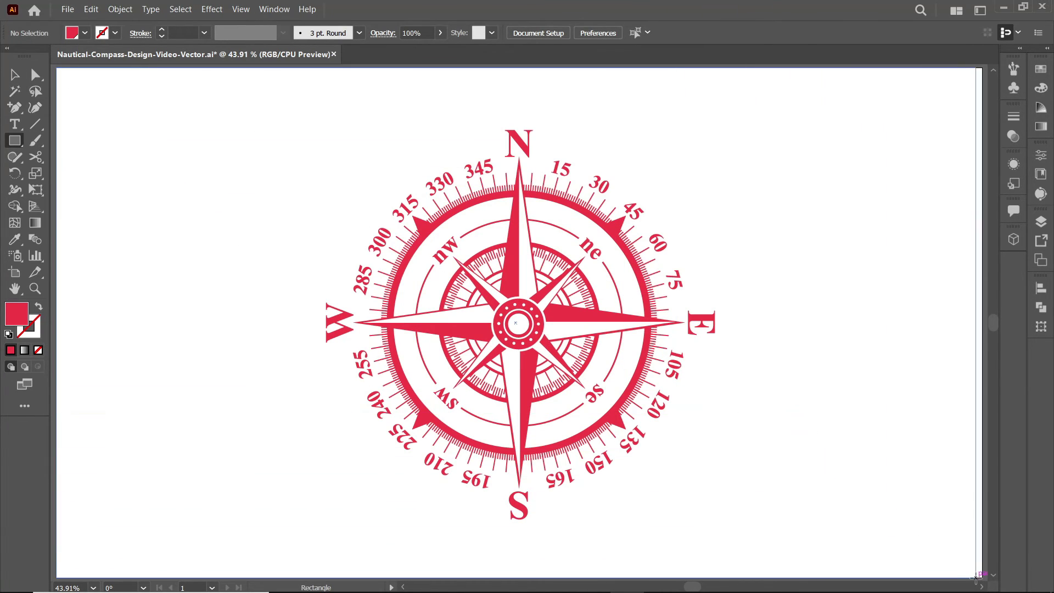
Step: Draw a red rectangle over the whole artboard and send it to the back
drag(56, 68, 982, 578)
right_click(114, 193)
click(380, 447)
key(v)
click(120, 9)
click(307, 94)
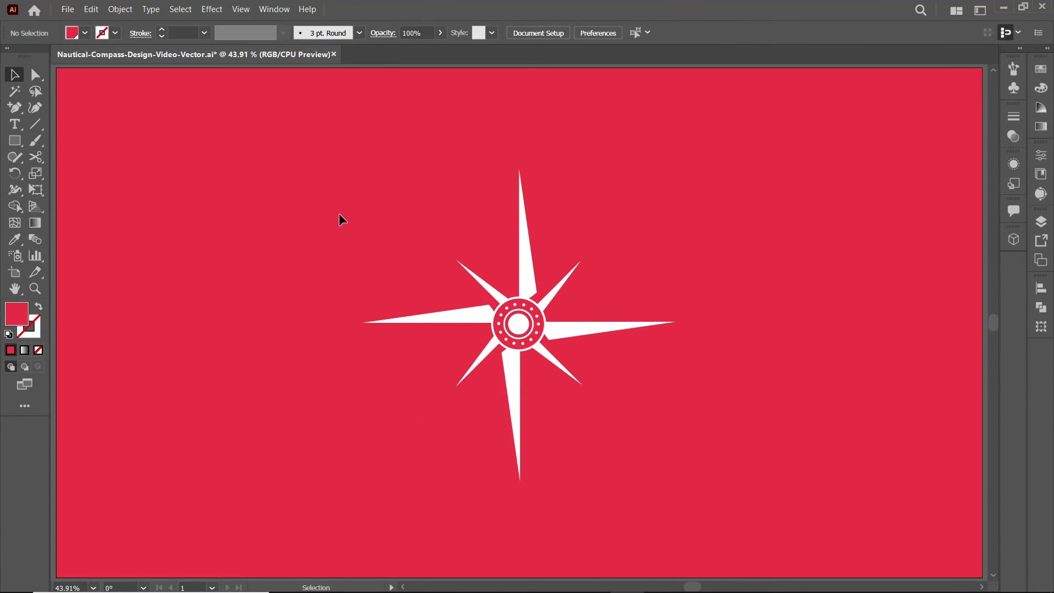
Step: Fill the compass group white from the fill swatches
click(514, 352)
click(71, 33)
click(29, 57)
double_click(514, 351)
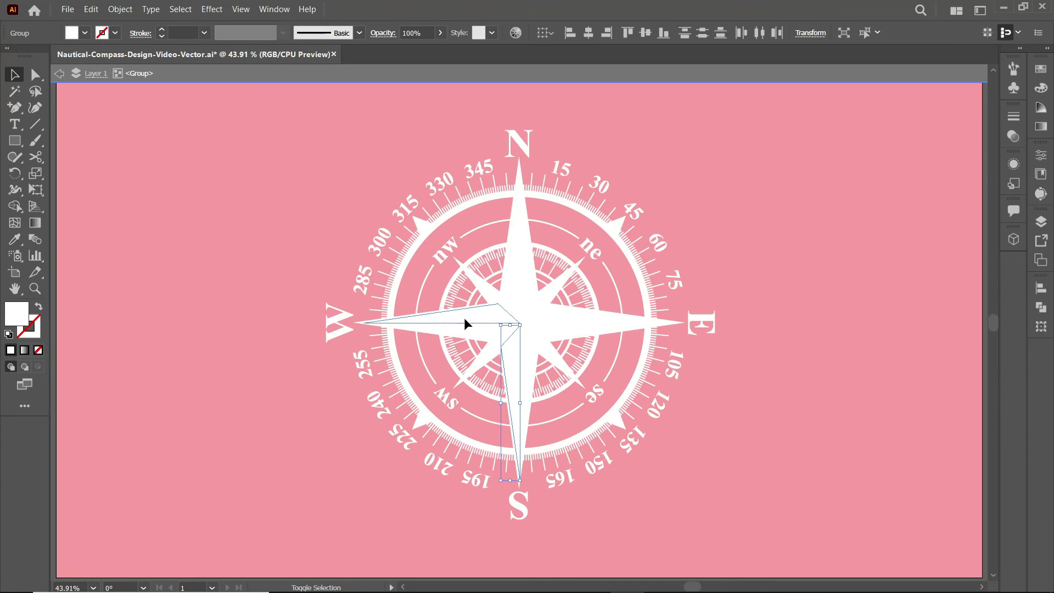
double_click(245, 235)
click(479, 359)
double_click(479, 358)
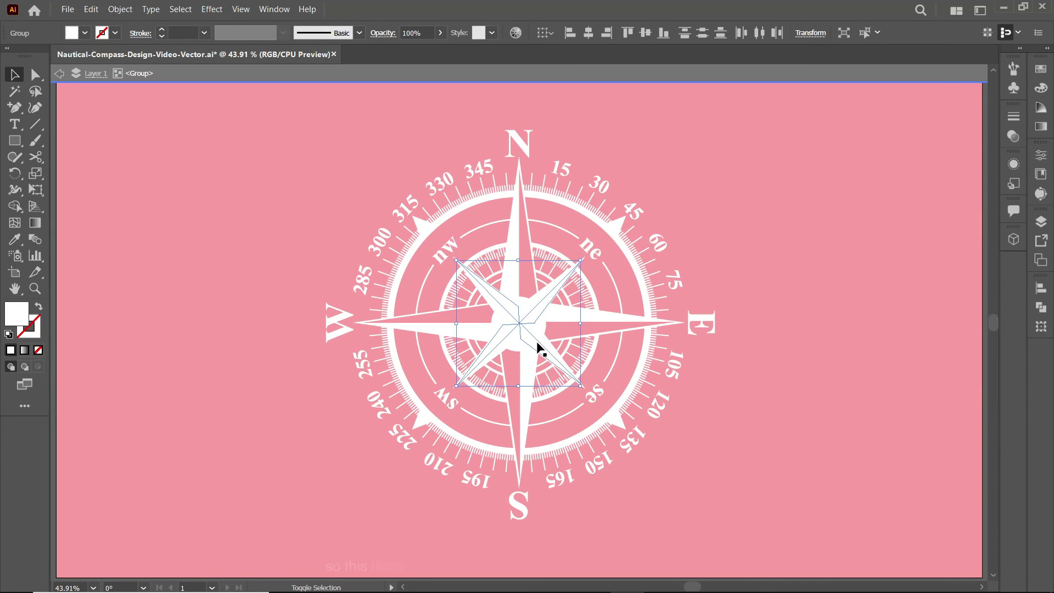
key(Escape)
Step: Fill the centre hub group white and recolour its inner centre piece from the swatches
click(522, 326)
click(71, 33)
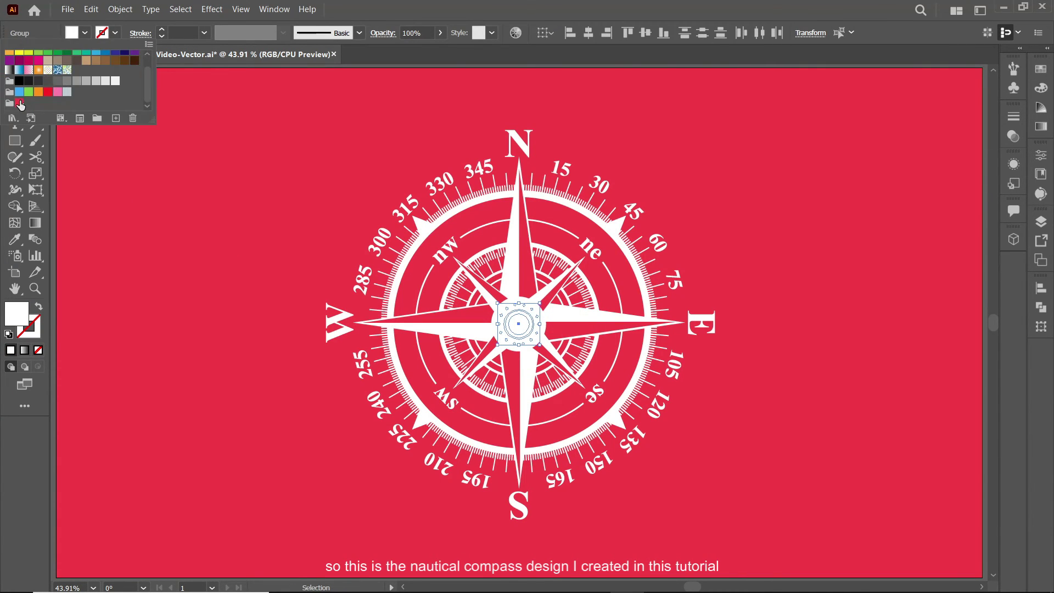
click(28, 57)
double_click(494, 323)
click(71, 33)
click(24, 77)
double_click(255, 259)
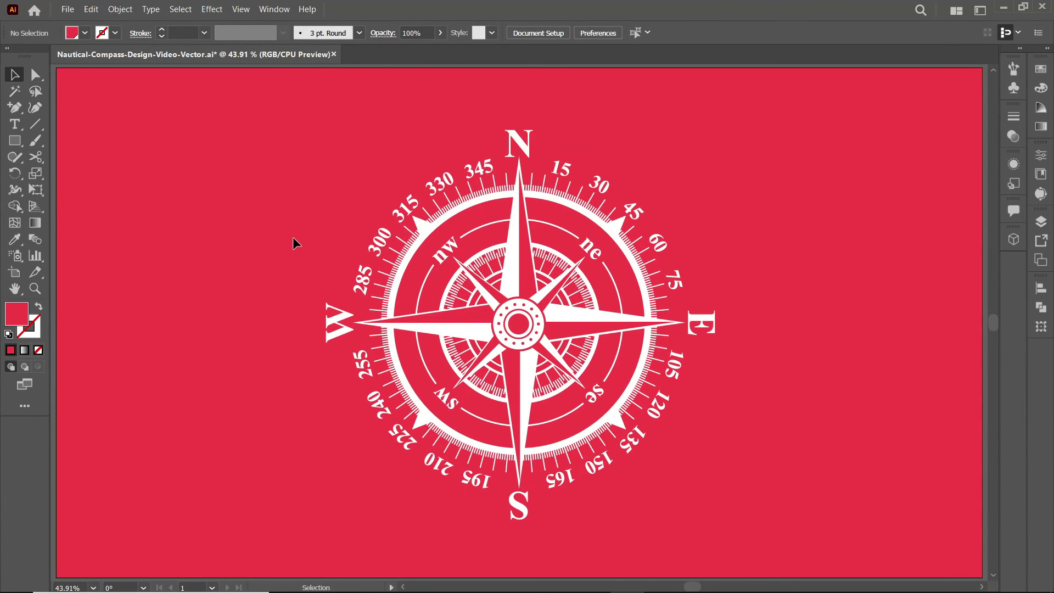